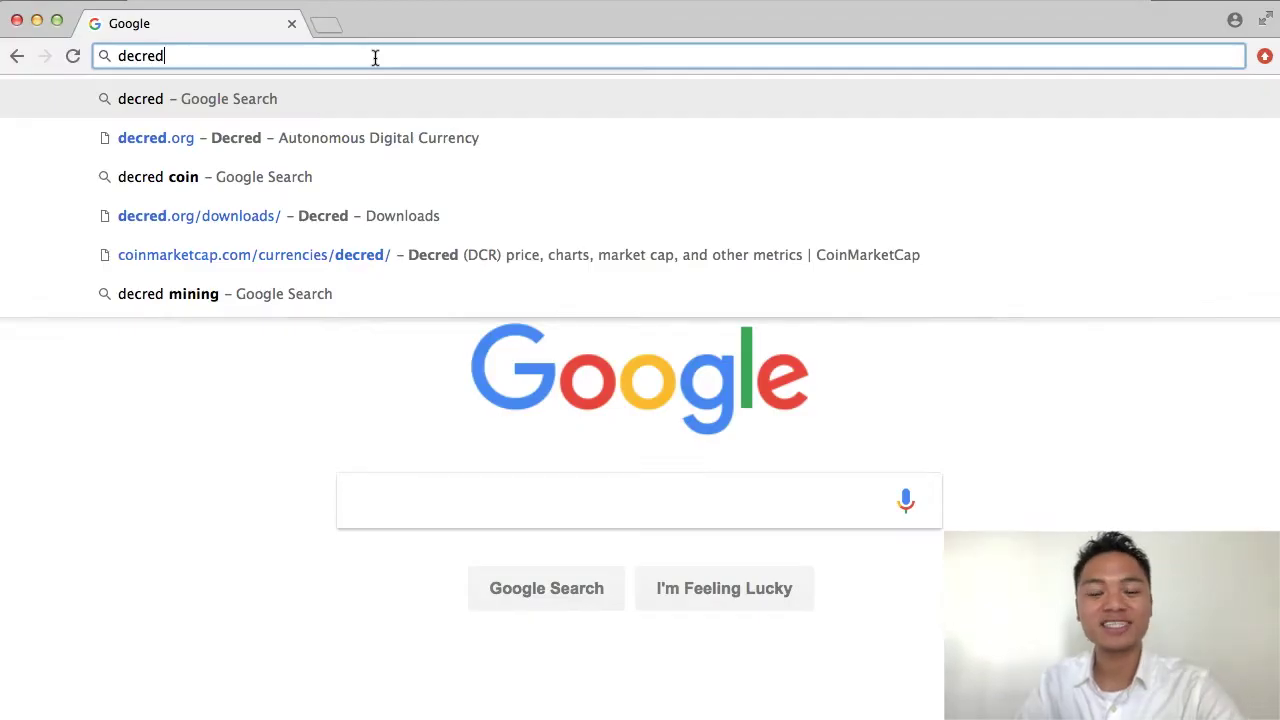
Load the Decred homepage at decred.org in the current tab
text(.o)
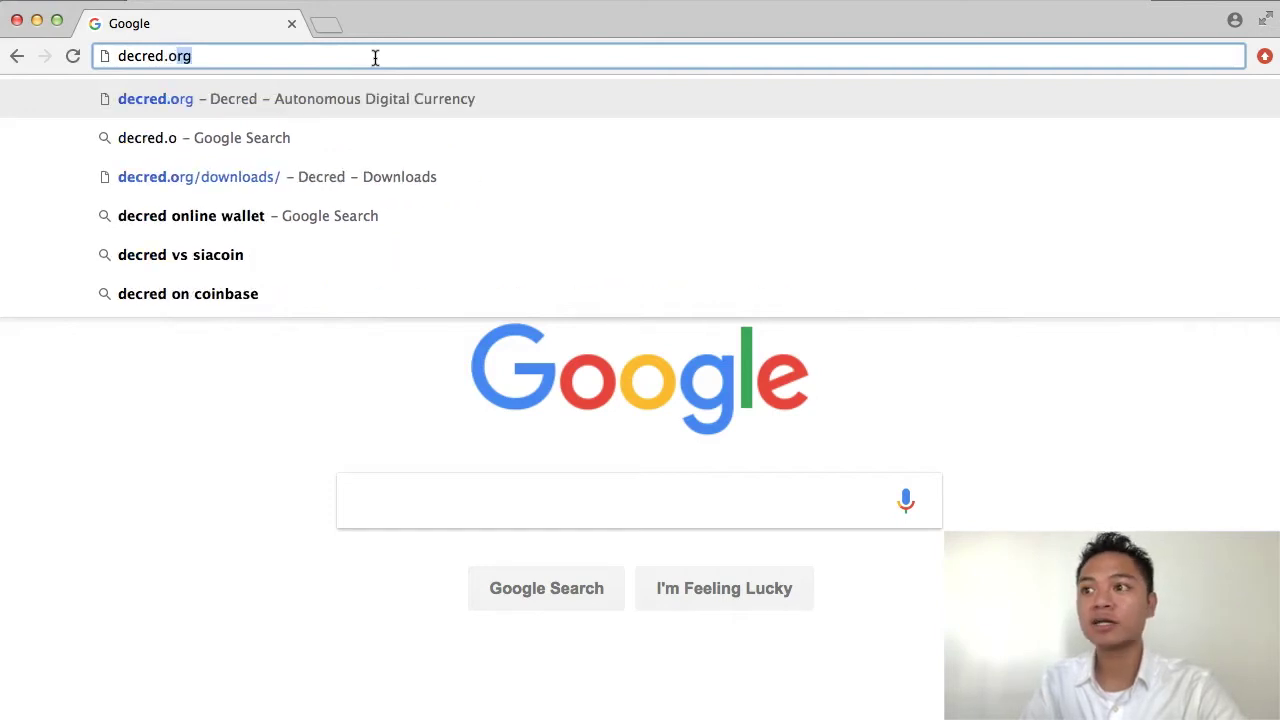
text(rg)
key(Return)
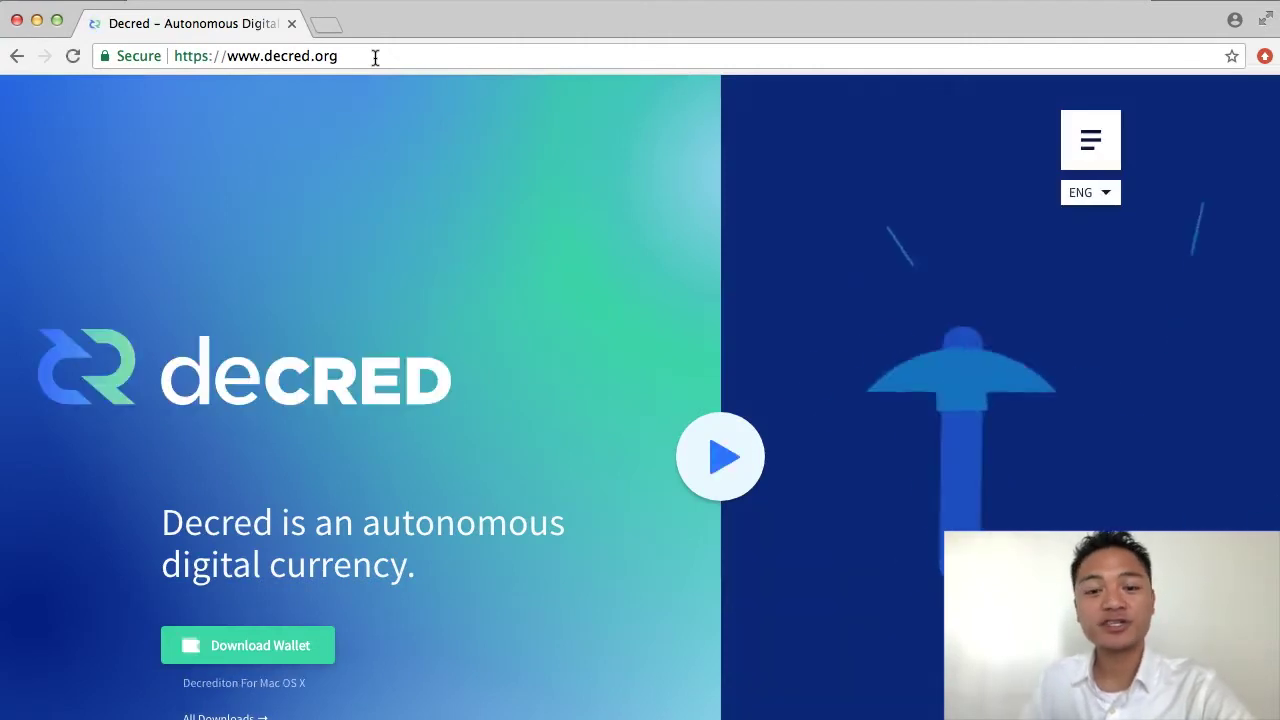
click(189, 56)
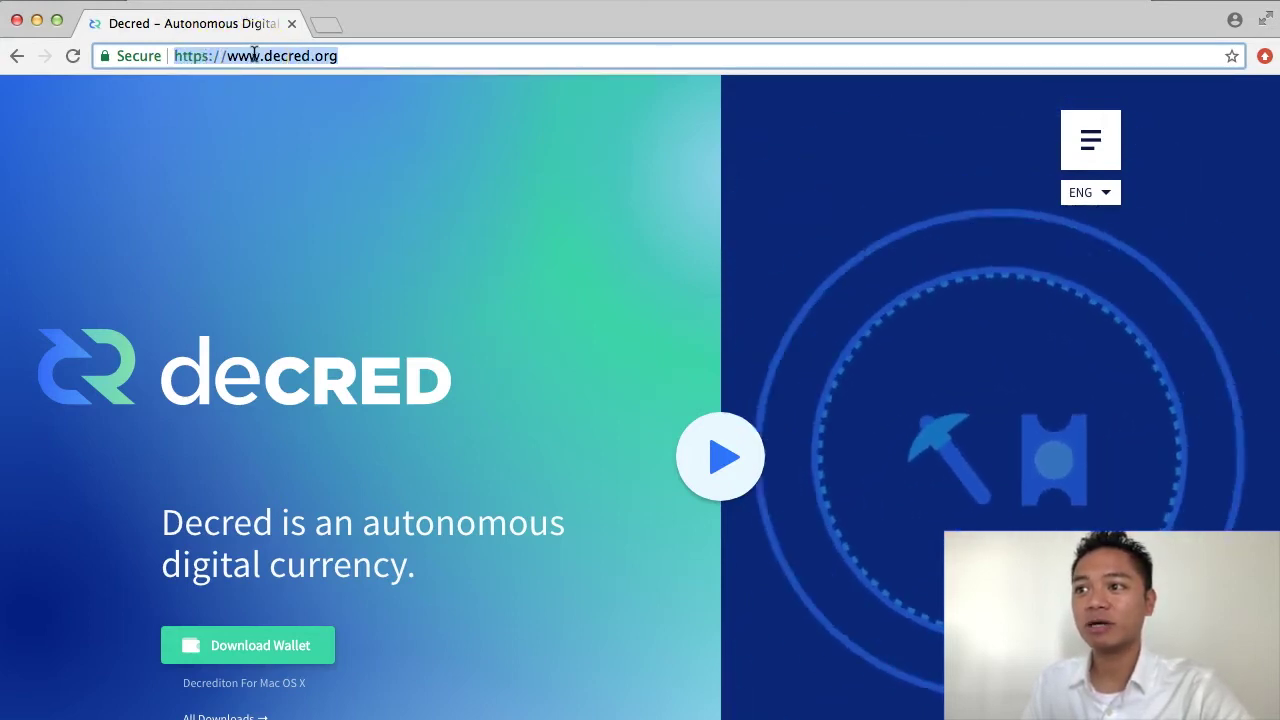
click(139, 57)
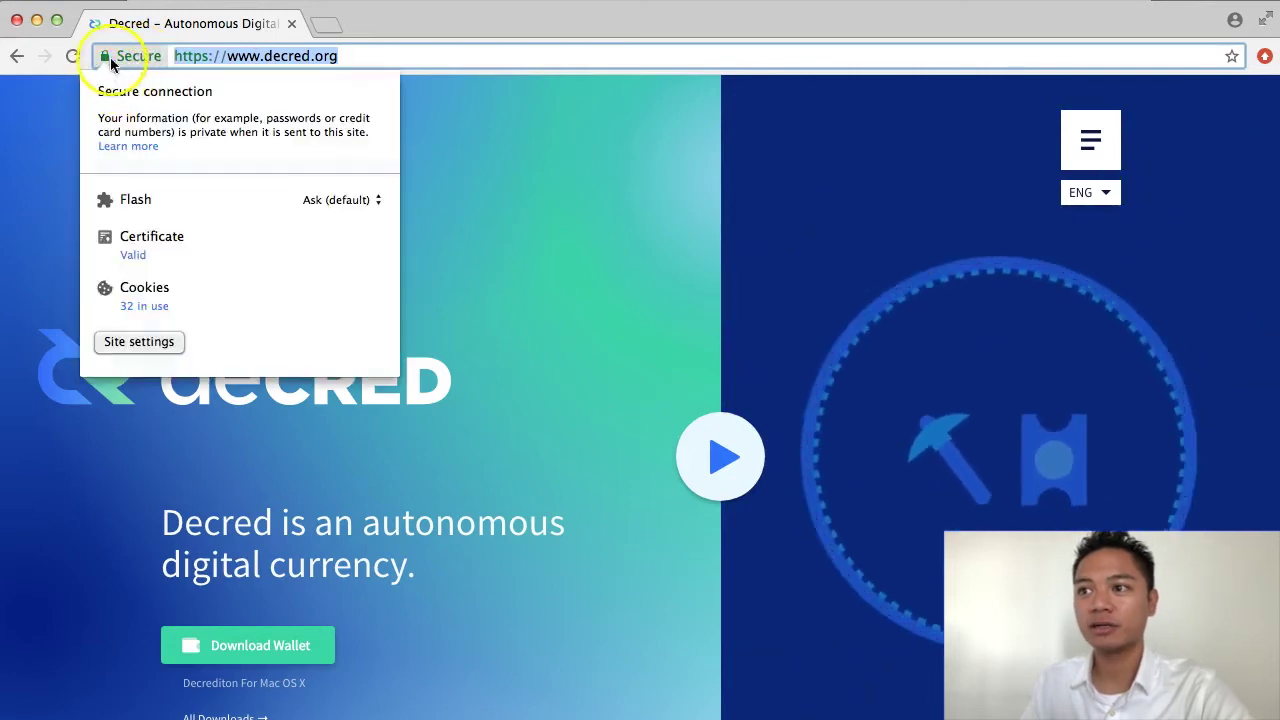
click(121, 56)
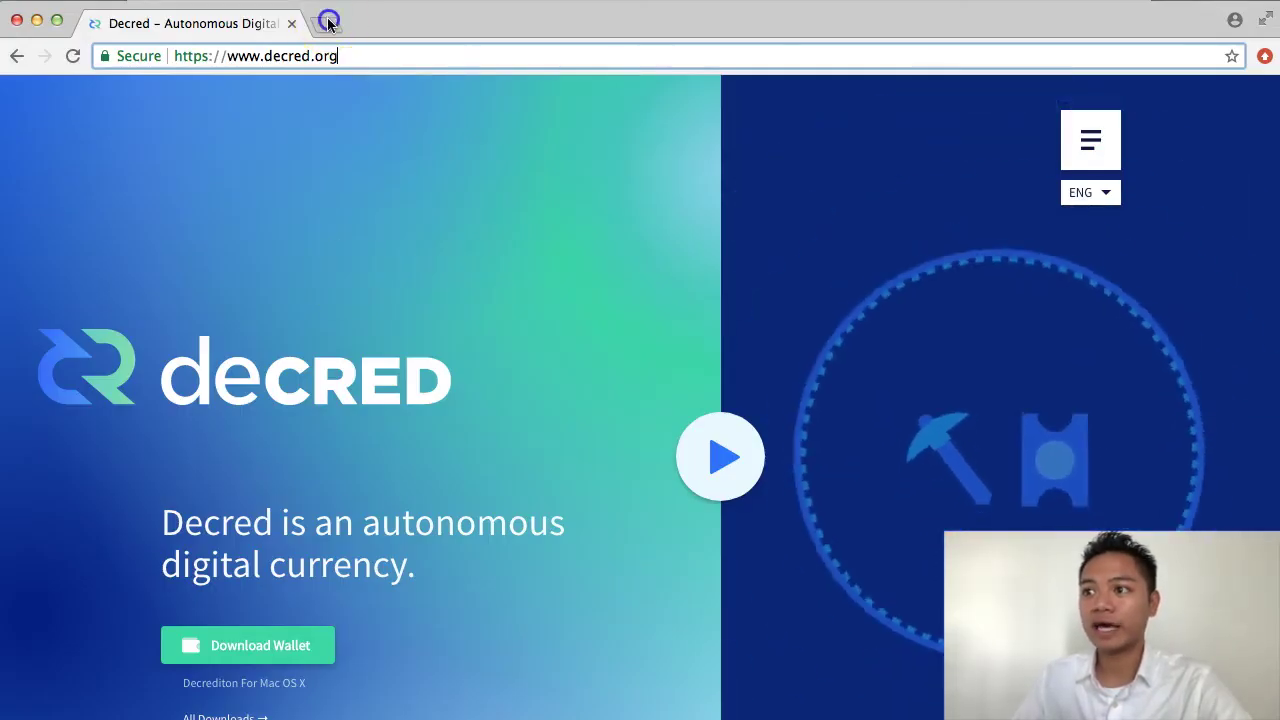
Load coinmarketcap.com in a new browser tab
click(323, 20)
text(coinmarketcap.com)
key(Return)
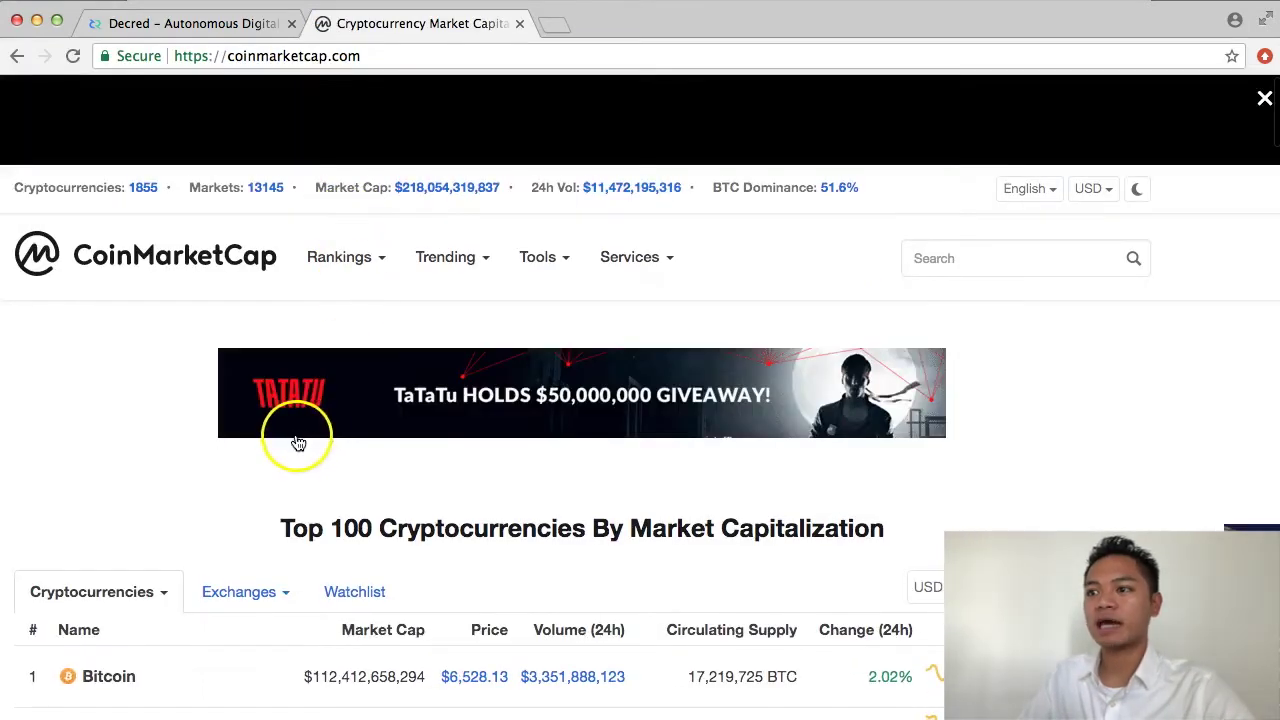
Find Decred at rank 27 ($40.71) in the Top 100 table and open its coin page
scroll(270, 443, down, 2)
scroll(270, 443, down, 2)
scroll(270, 444, down, 2)
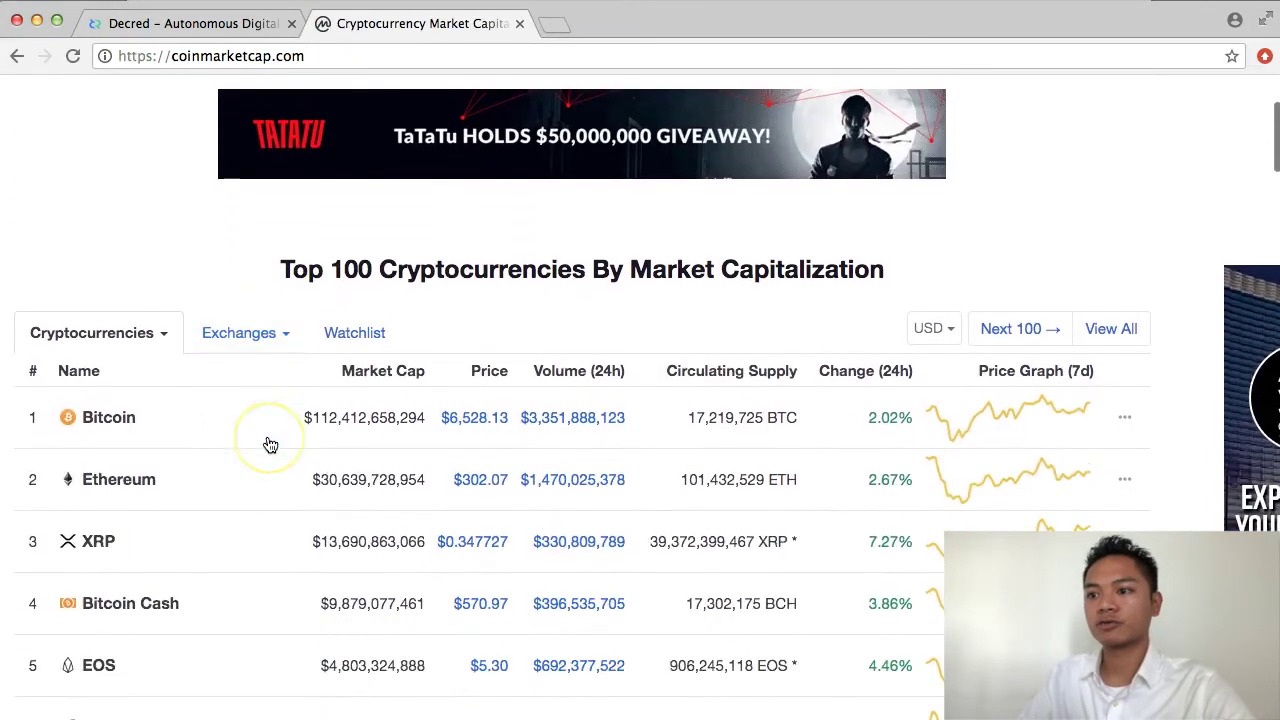
scroll(268, 444, down, 3)
scroll(266, 443, down, 2)
scroll(264, 443, down, 2)
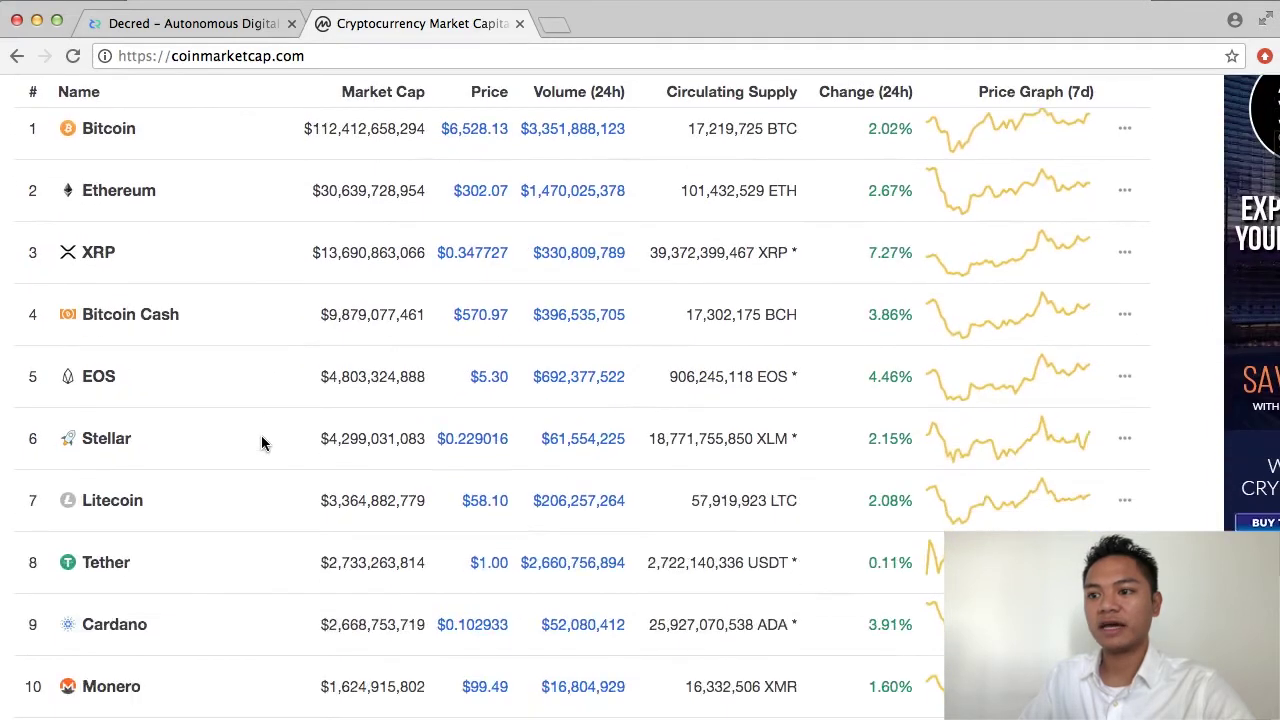
scroll(262, 444, down, 3)
scroll(261, 443, down, 6)
scroll(262, 443, down, 2)
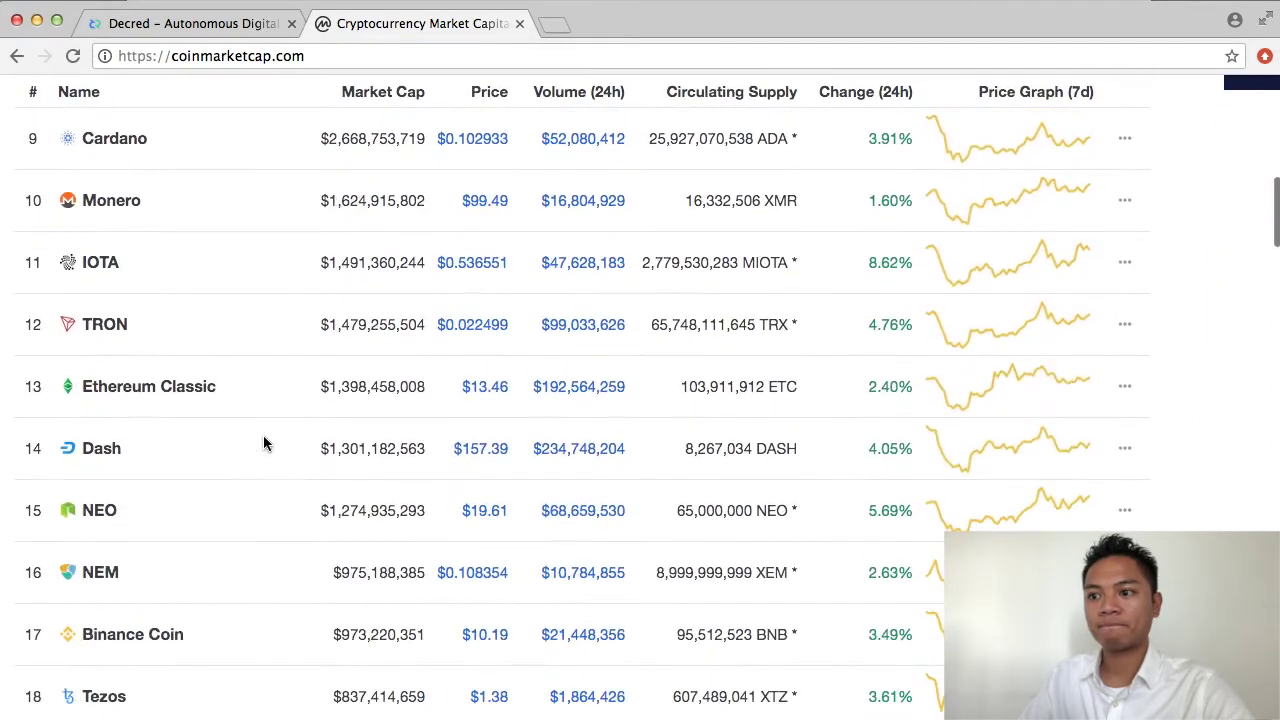
scroll(263, 443, down, 3)
scroll(263, 443, down, 2)
scroll(264, 443, down, 5)
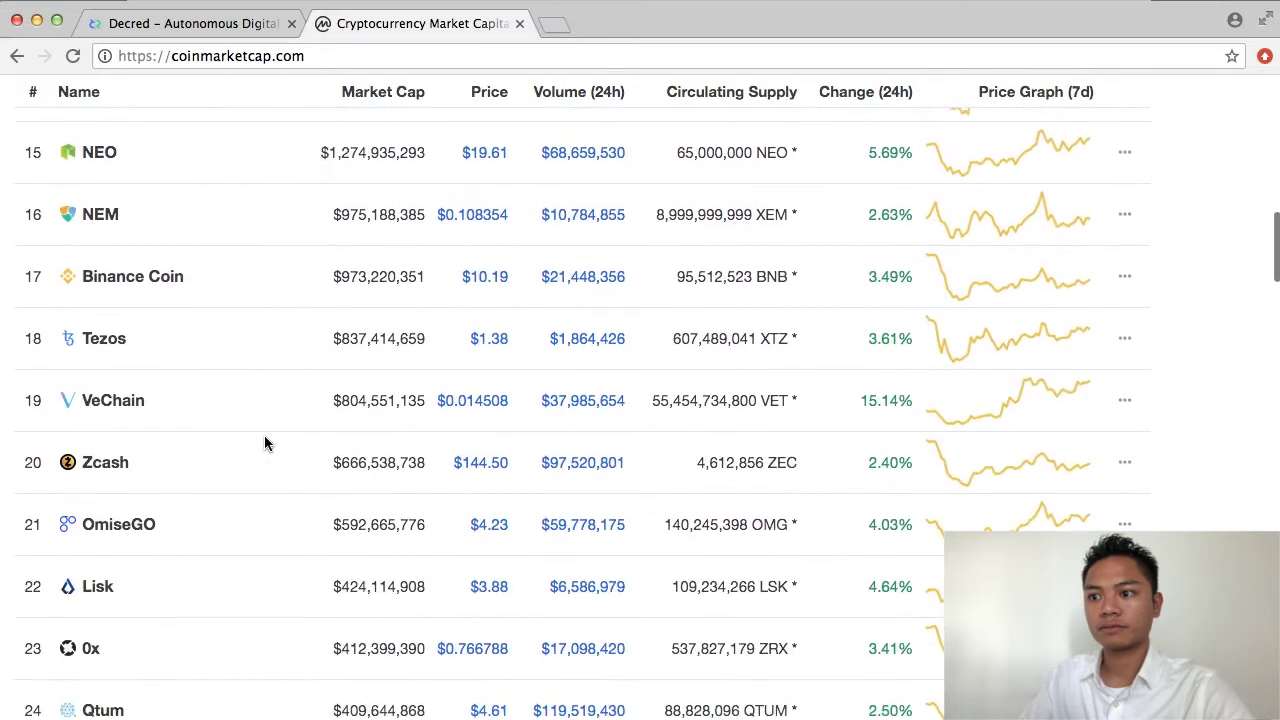
scroll(264, 443, down, 5)
scroll(264, 443, down, 6)
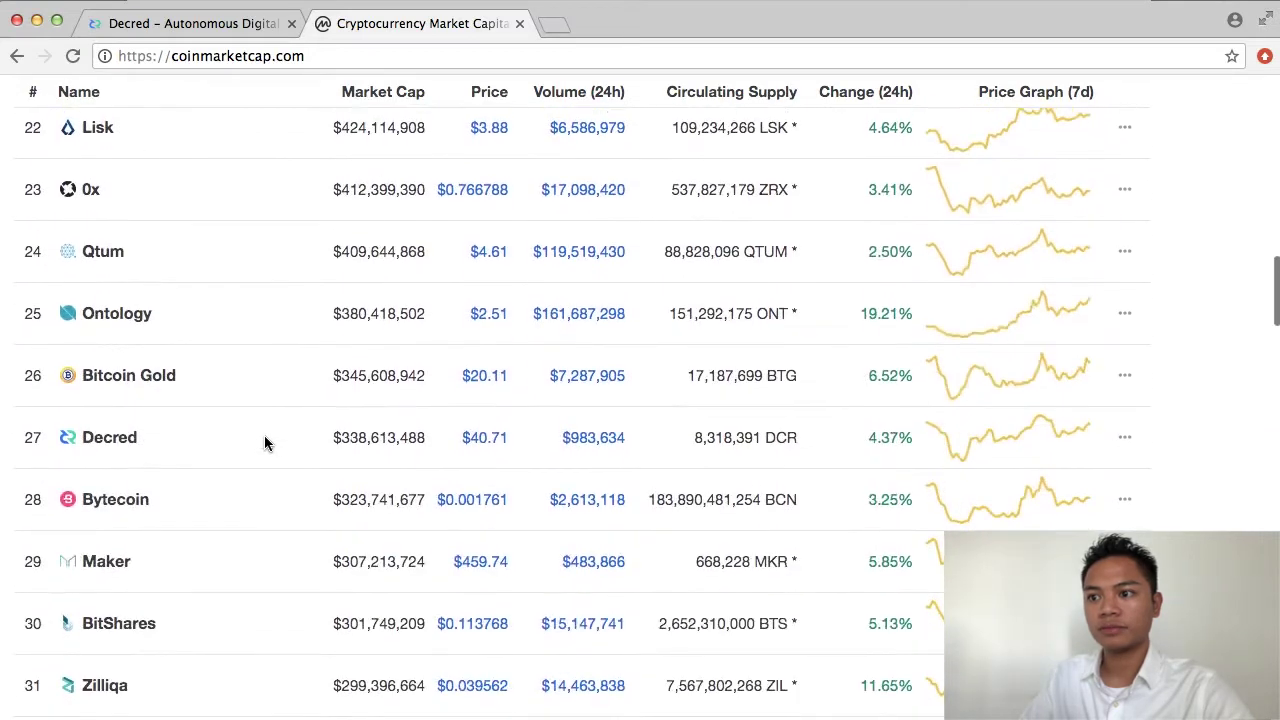
click(112, 428)
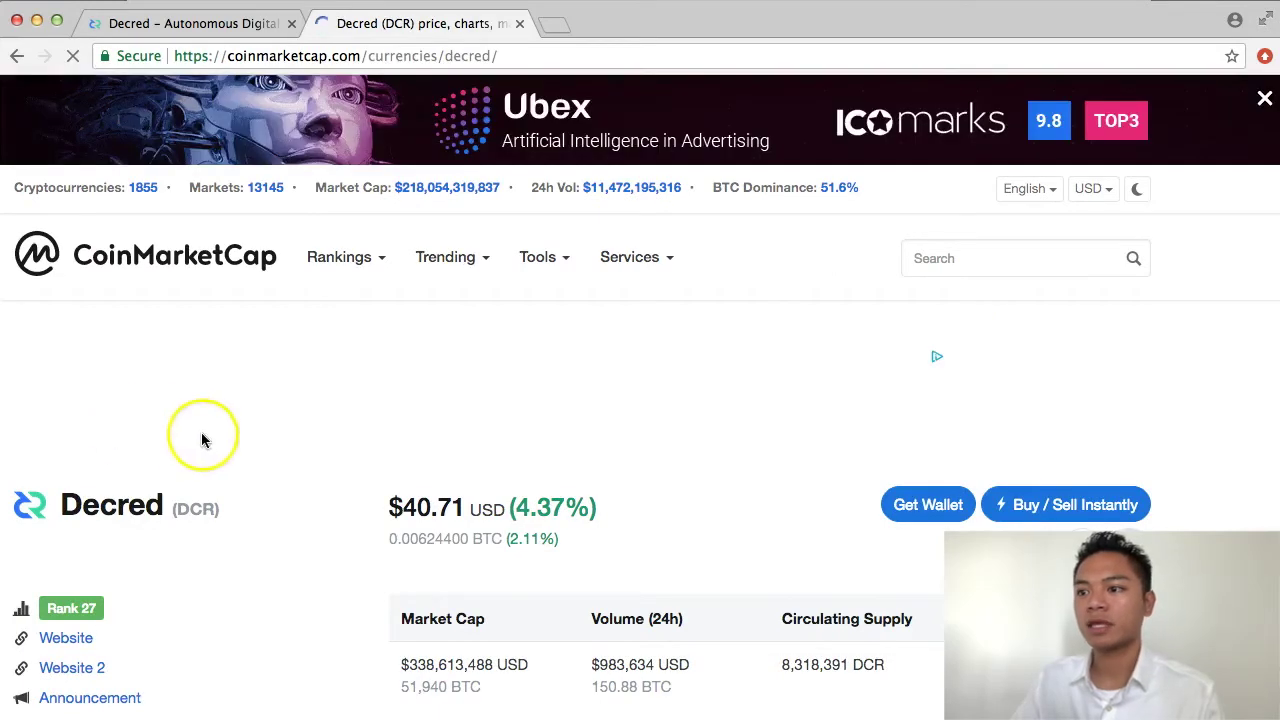
Open Decred's official website from its CoinMarketCap listing
scroll(229, 455, down, 3)
scroll(223, 454, down, 1)
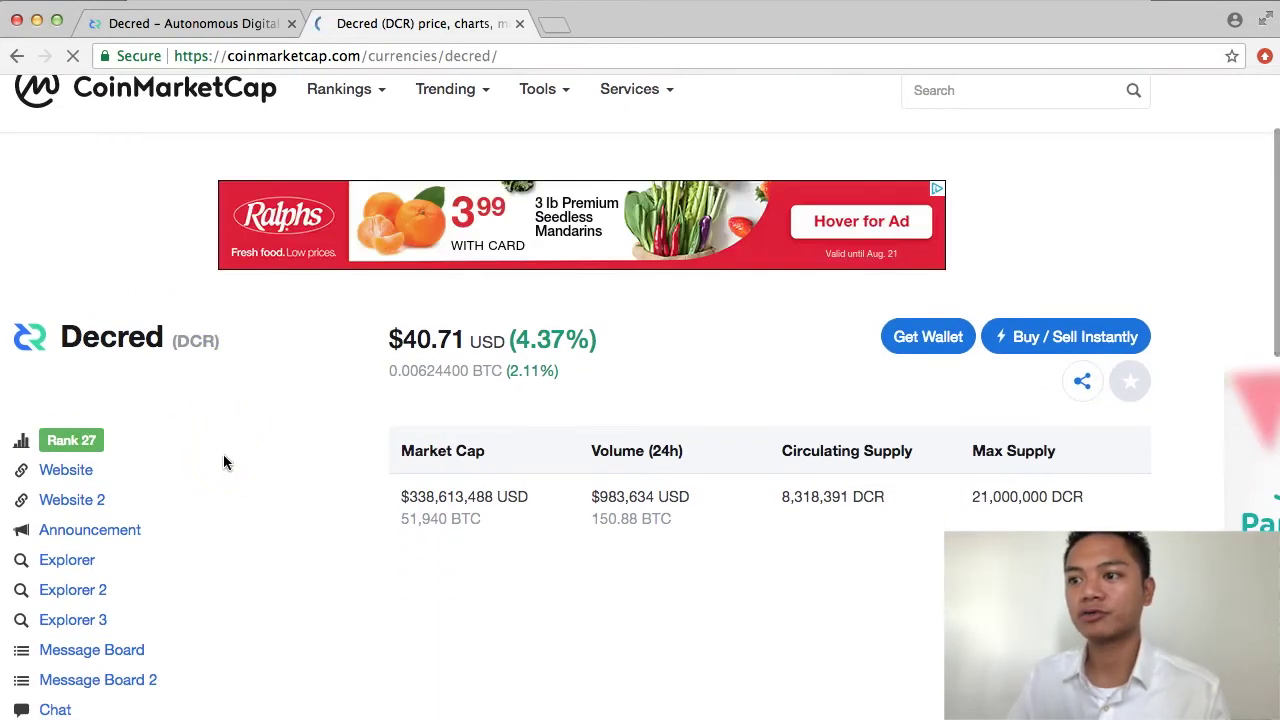
click(79, 478)
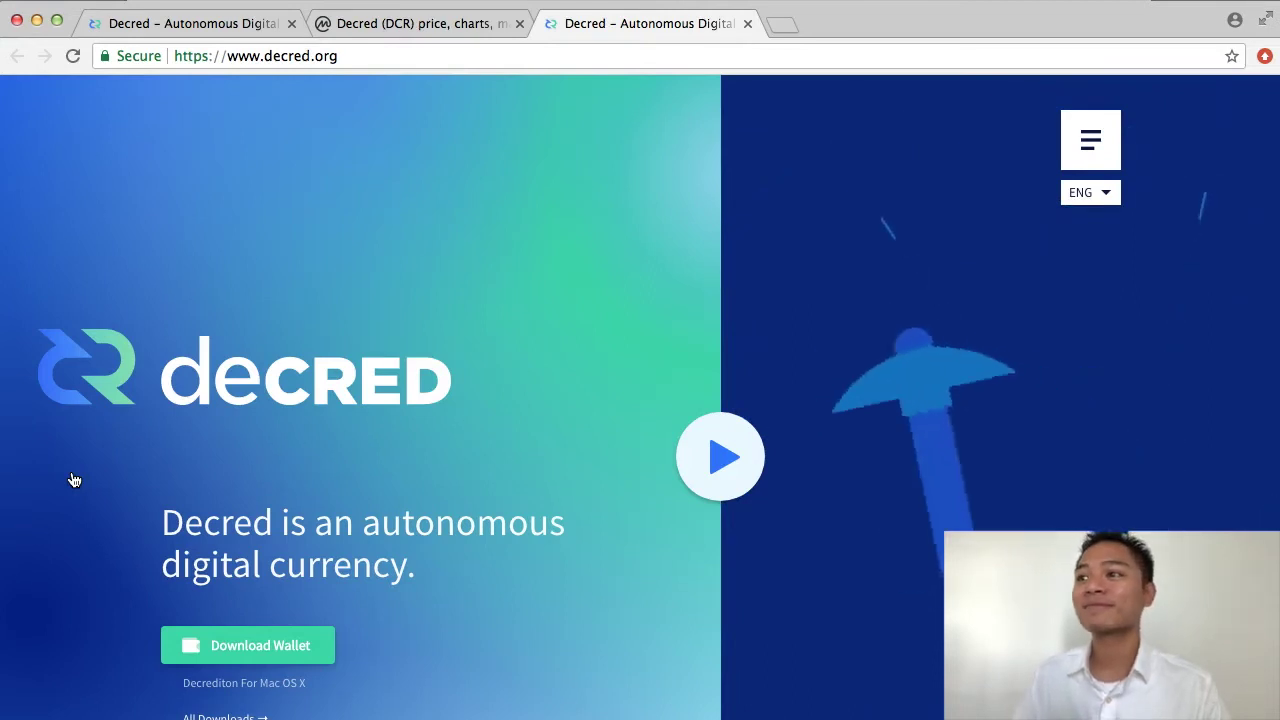
Return to Decred's CoinMarketCap page and view its $338.6M market cap and 21M DCR max supply
key(ctrl+shift+Tab)
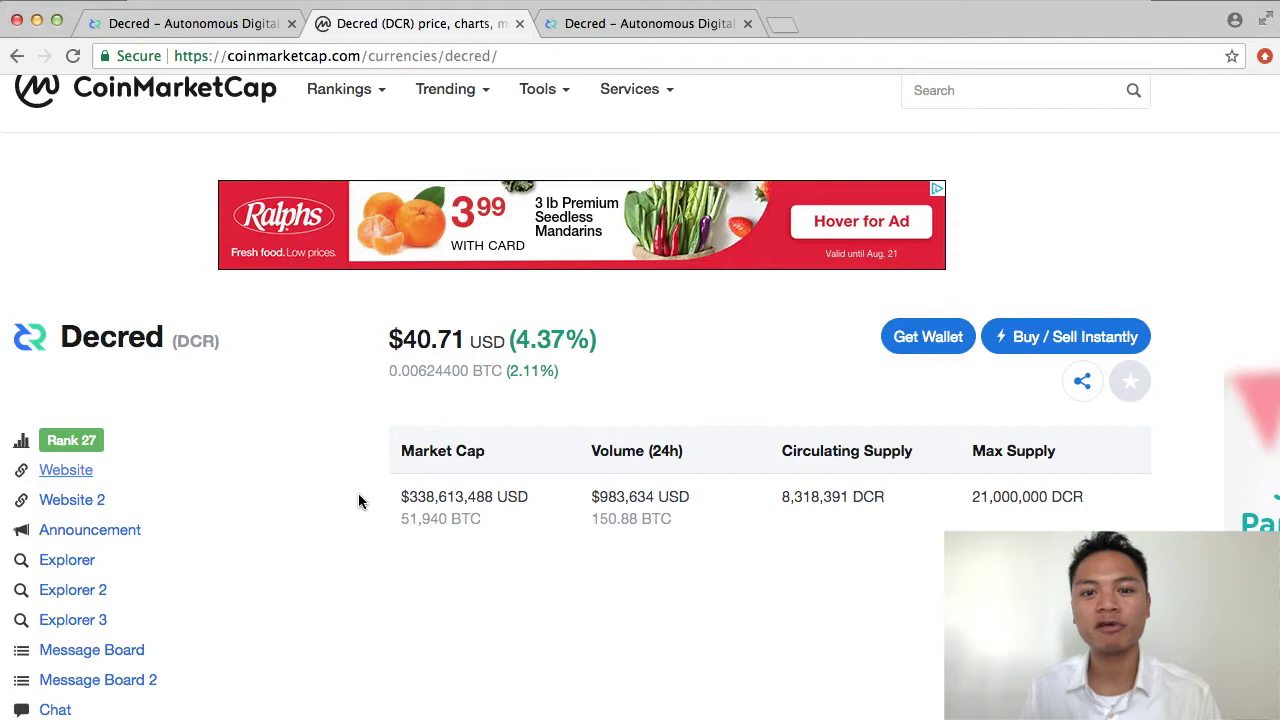
click(347, 503)
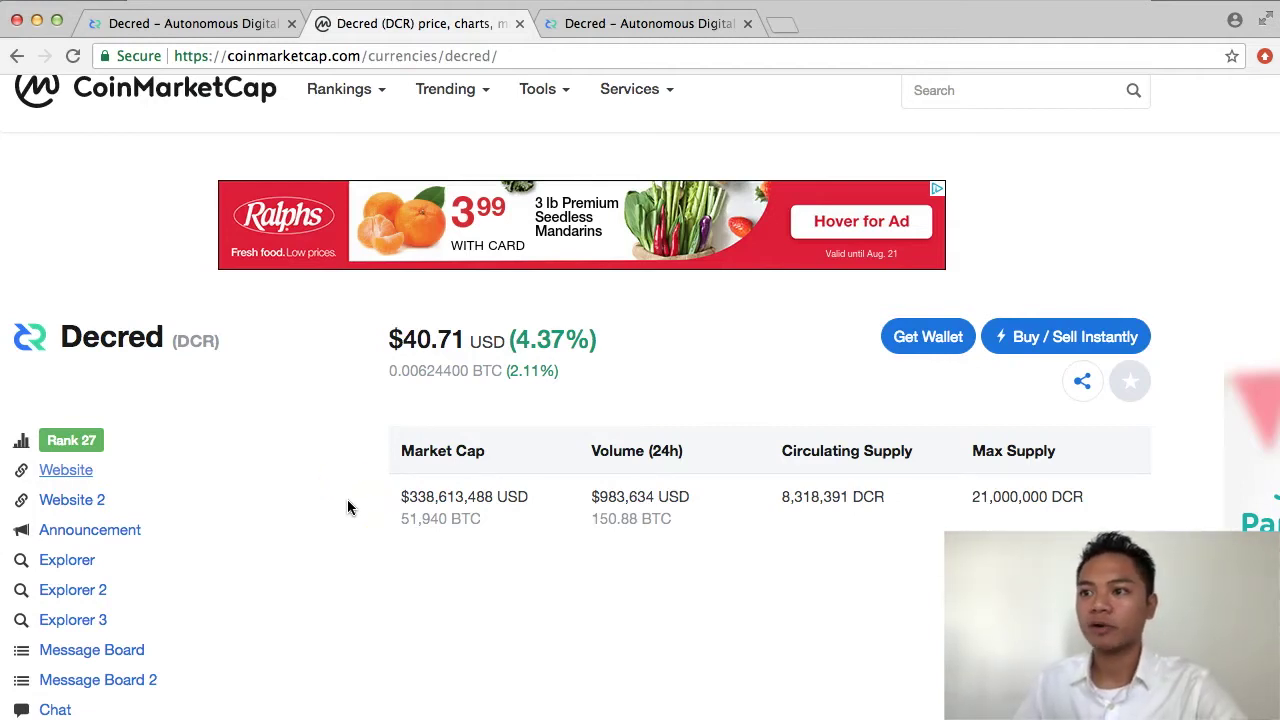
scroll(347, 507, down, 2)
scroll(345, 508, down, 3)
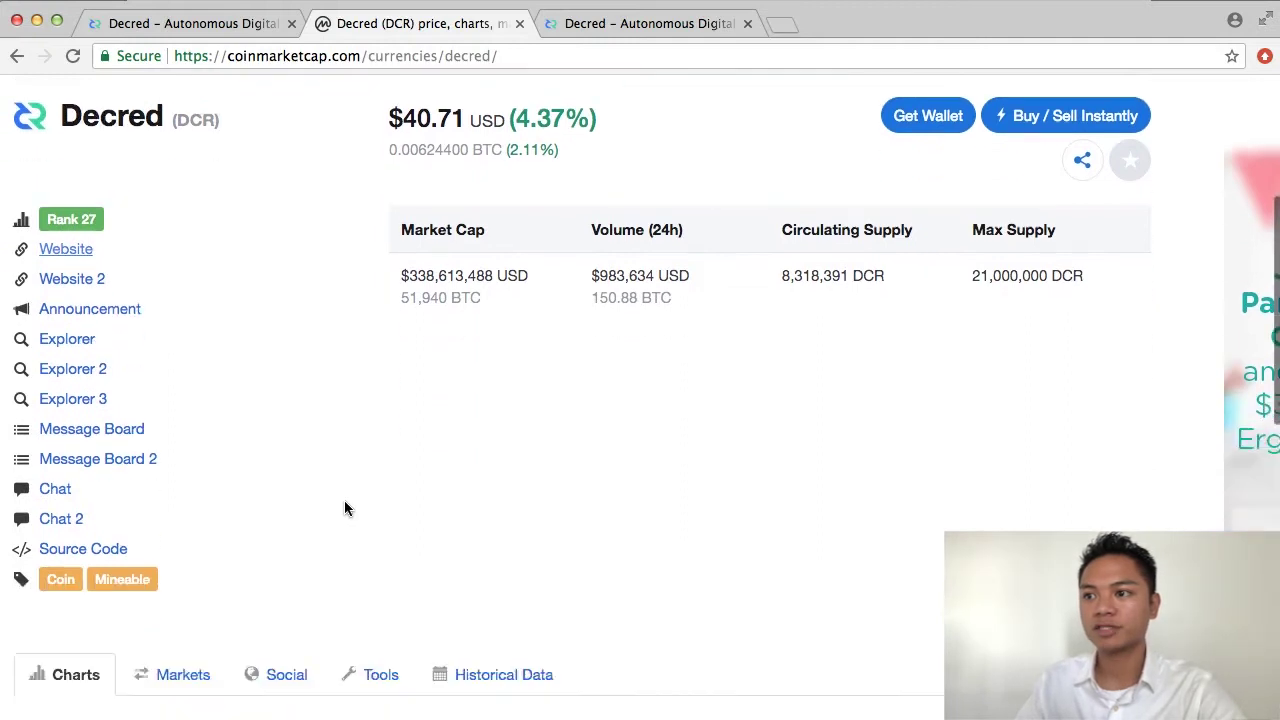
scroll(344, 508, down, 3)
click(344, 508)
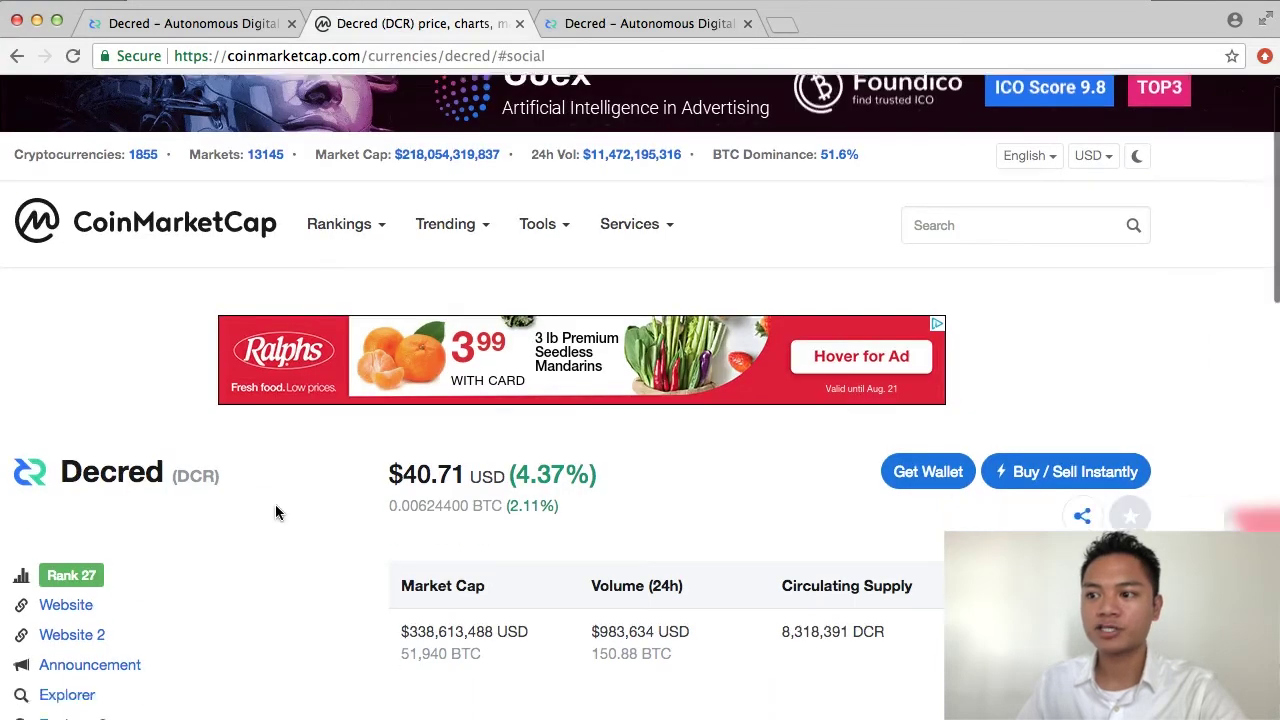
scroll(276, 506, down, 3)
scroll(275, 506, down, 4)
scroll(275, 506, down, 3)
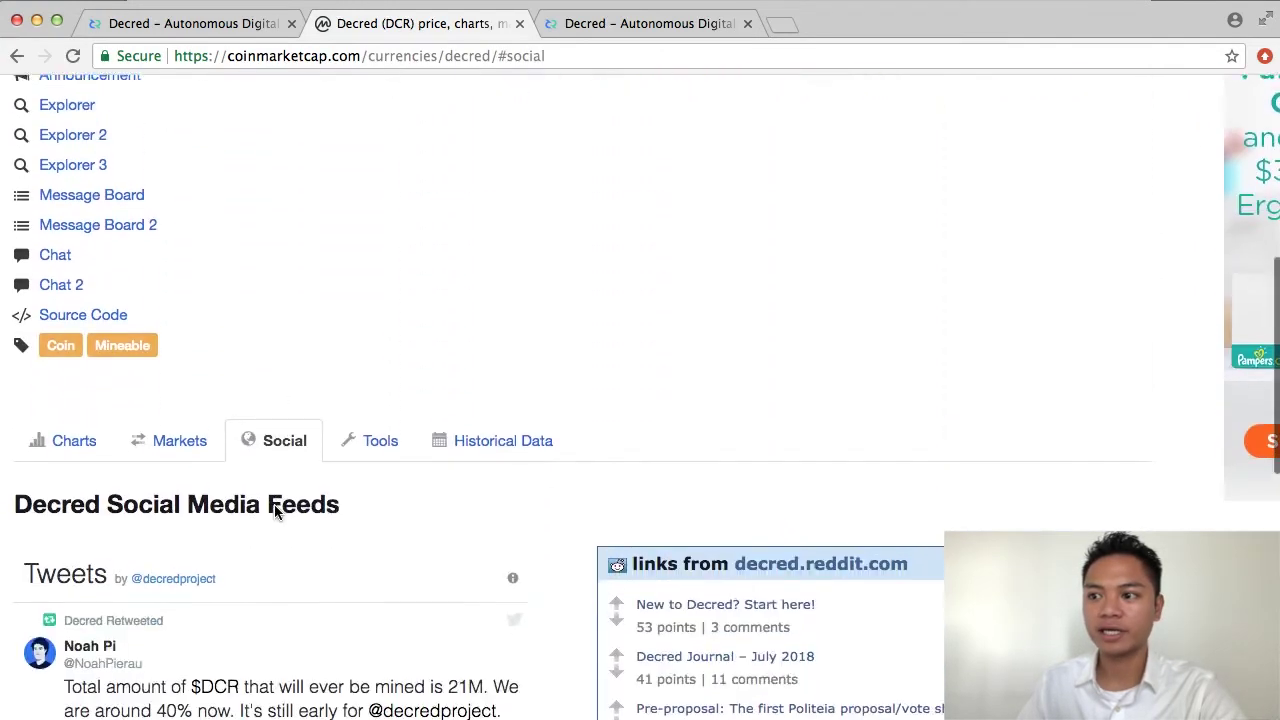
scroll(274, 506, down, 1)
scroll(273, 504, down, 2)
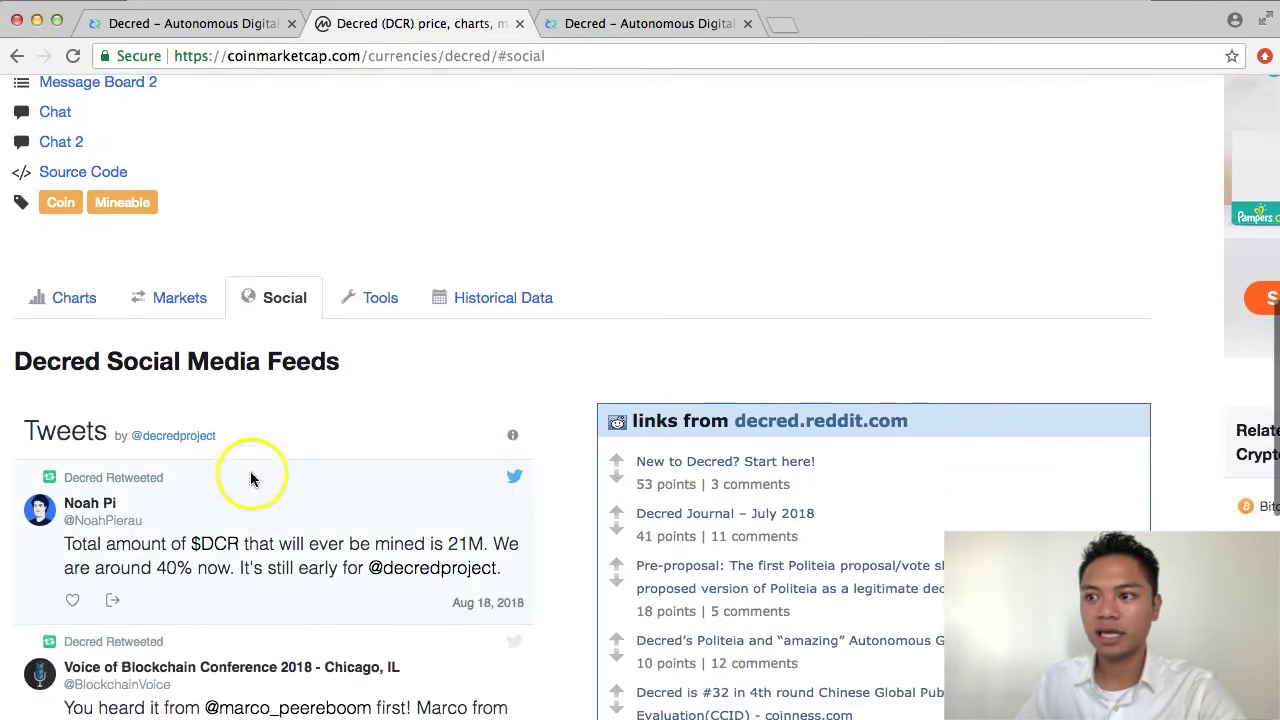
click(181, 443)
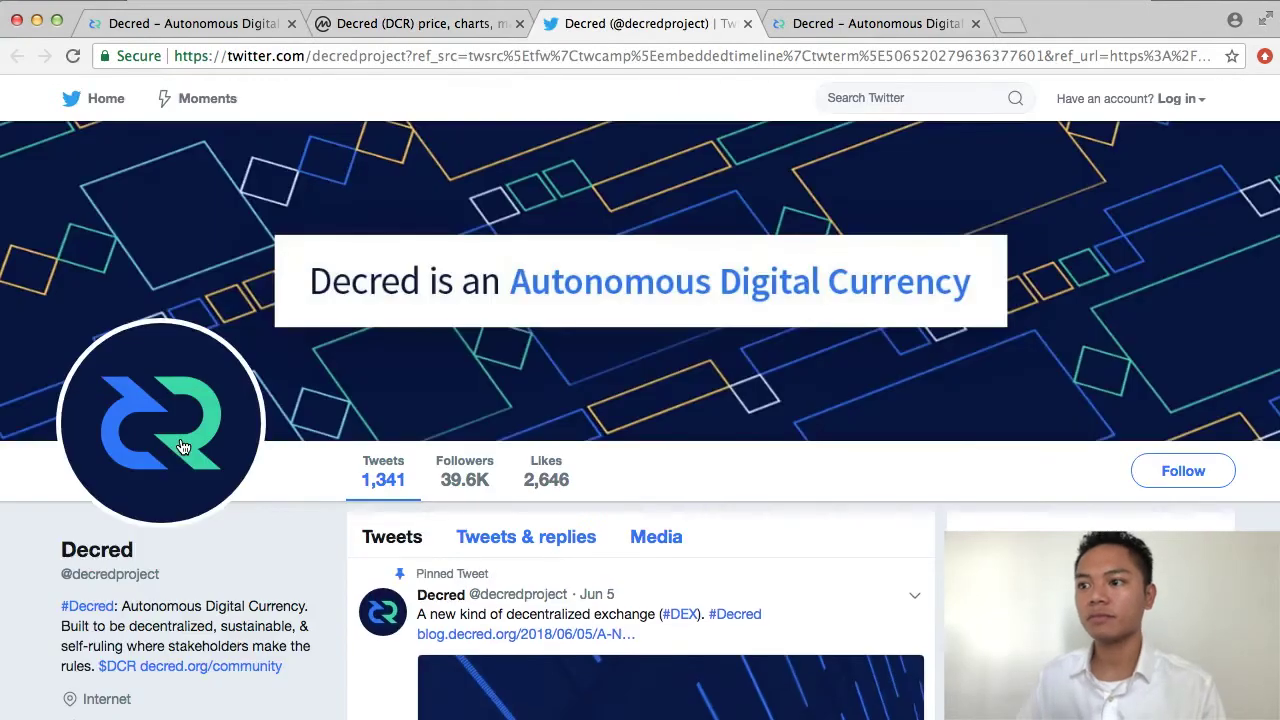
scroll(287, 566, down, 3)
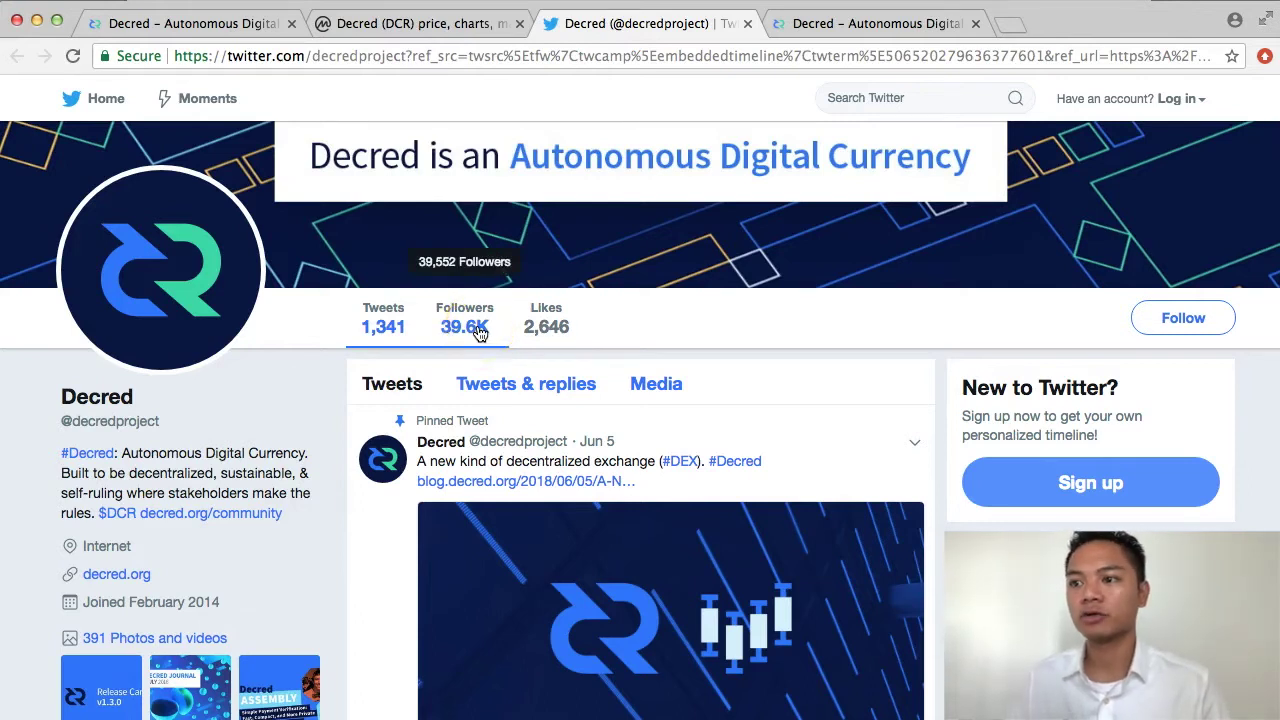
Open decred.org from the profile, then close the Twitter, CoinMarketCap and duplicate Decred tabs
click(117, 582)
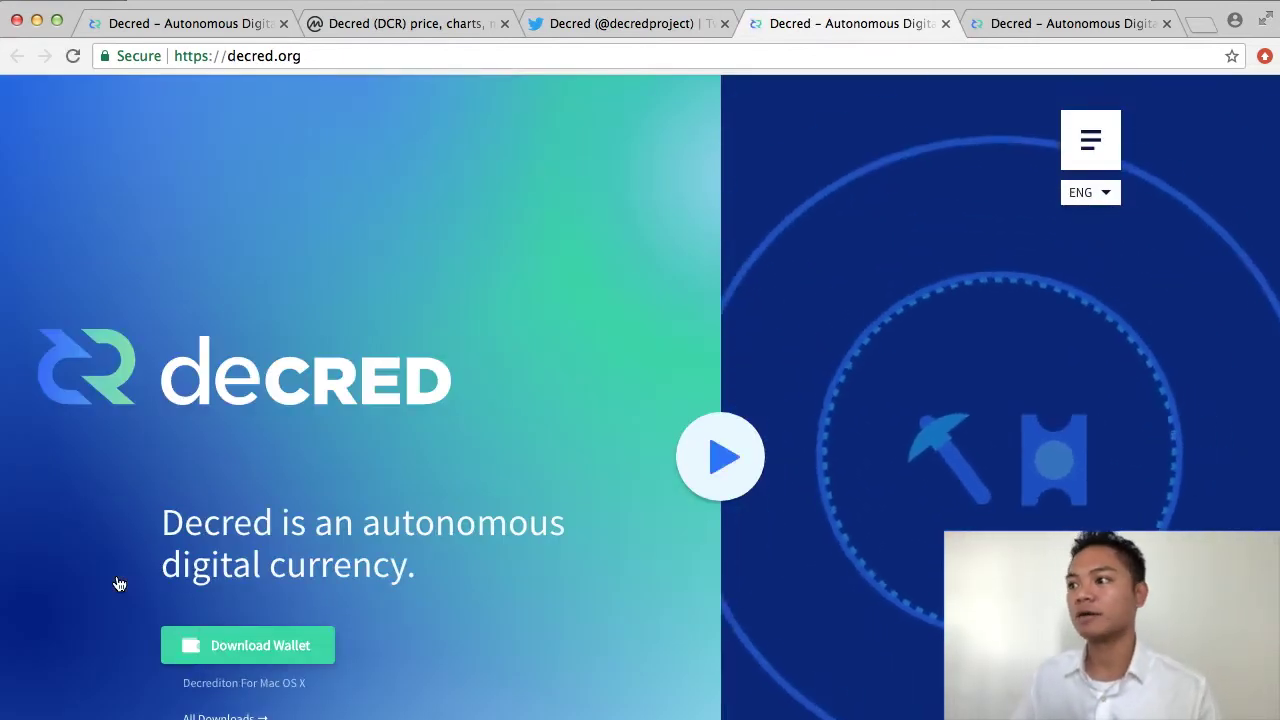
click(945, 24)
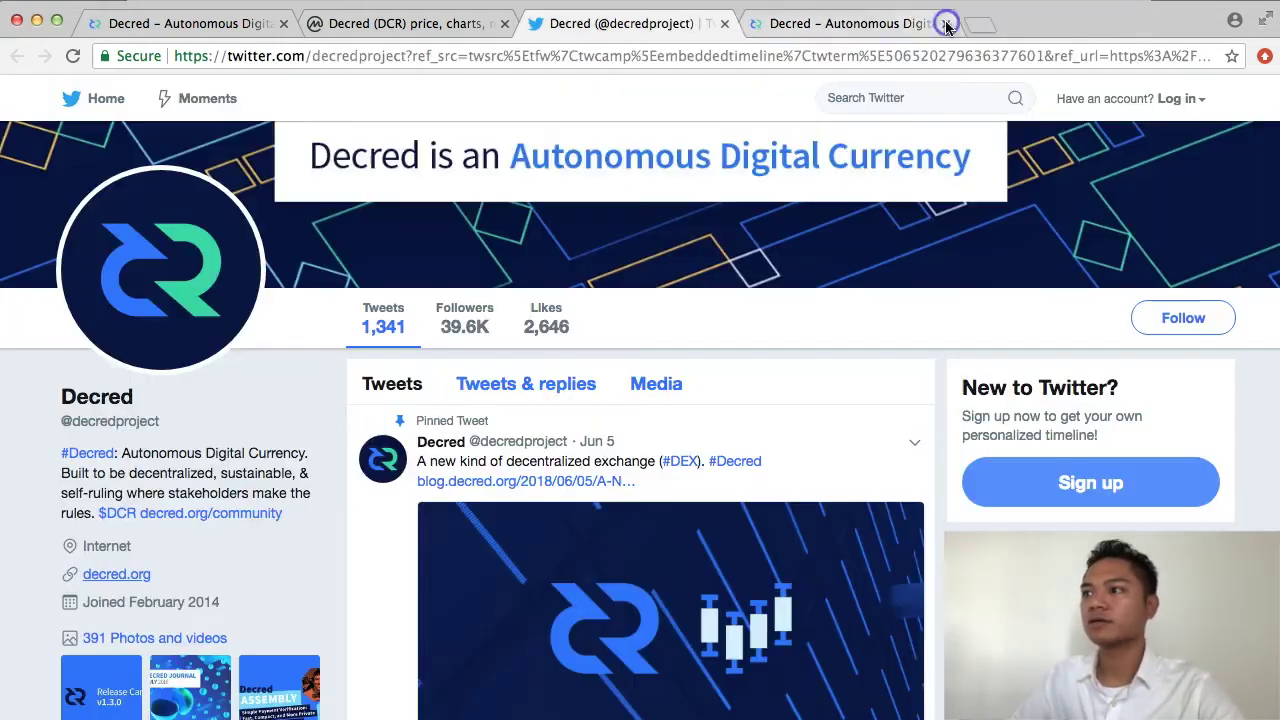
click(725, 27)
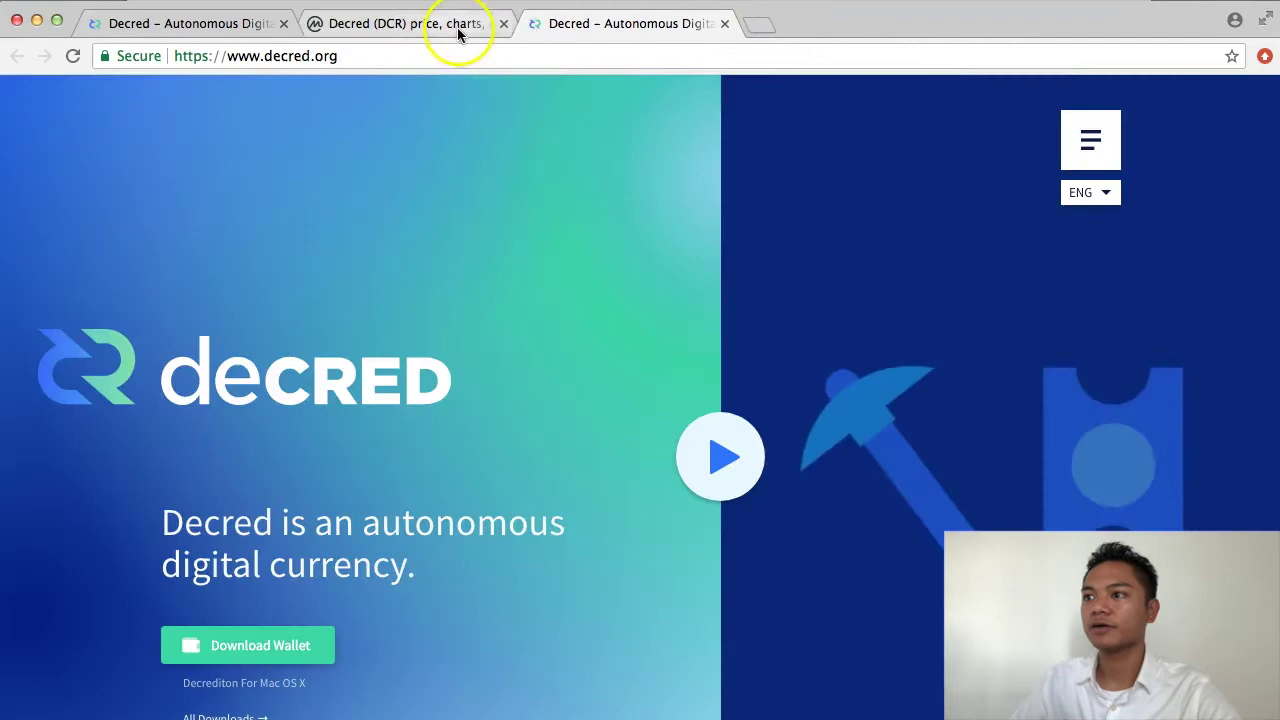
click(488, 34)
click(503, 23)
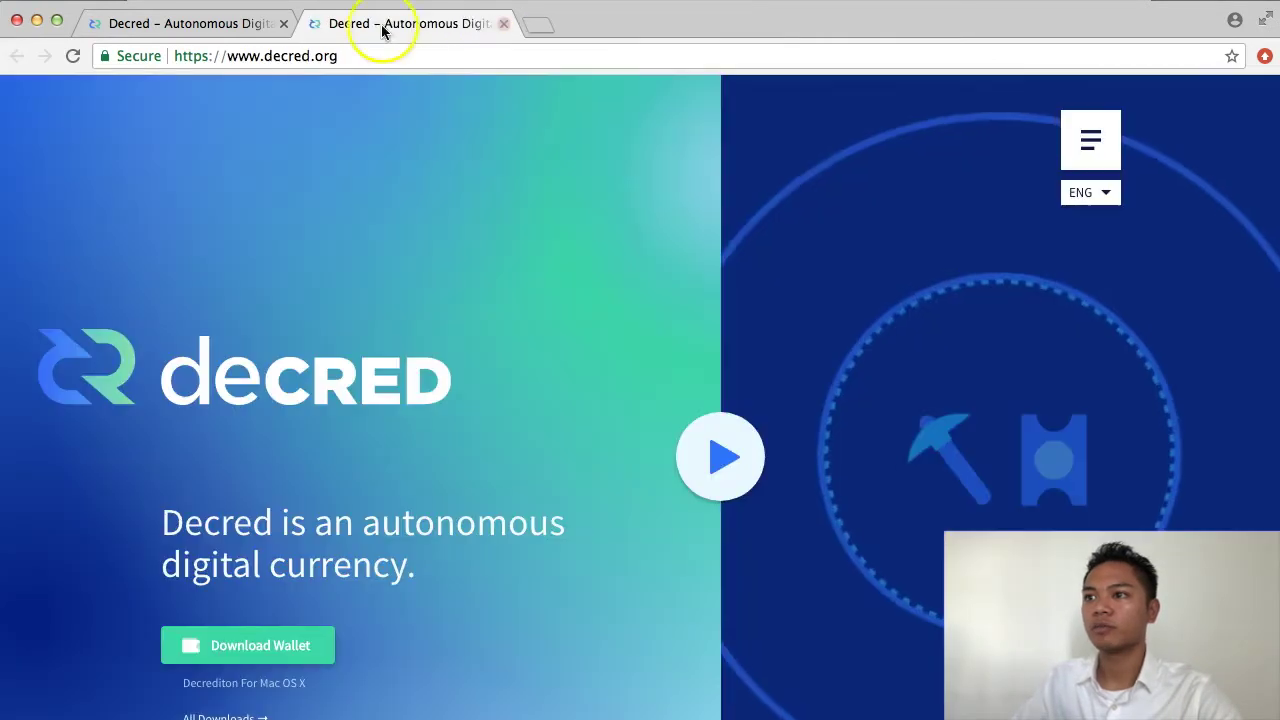
click(214, 23)
click(283, 23)
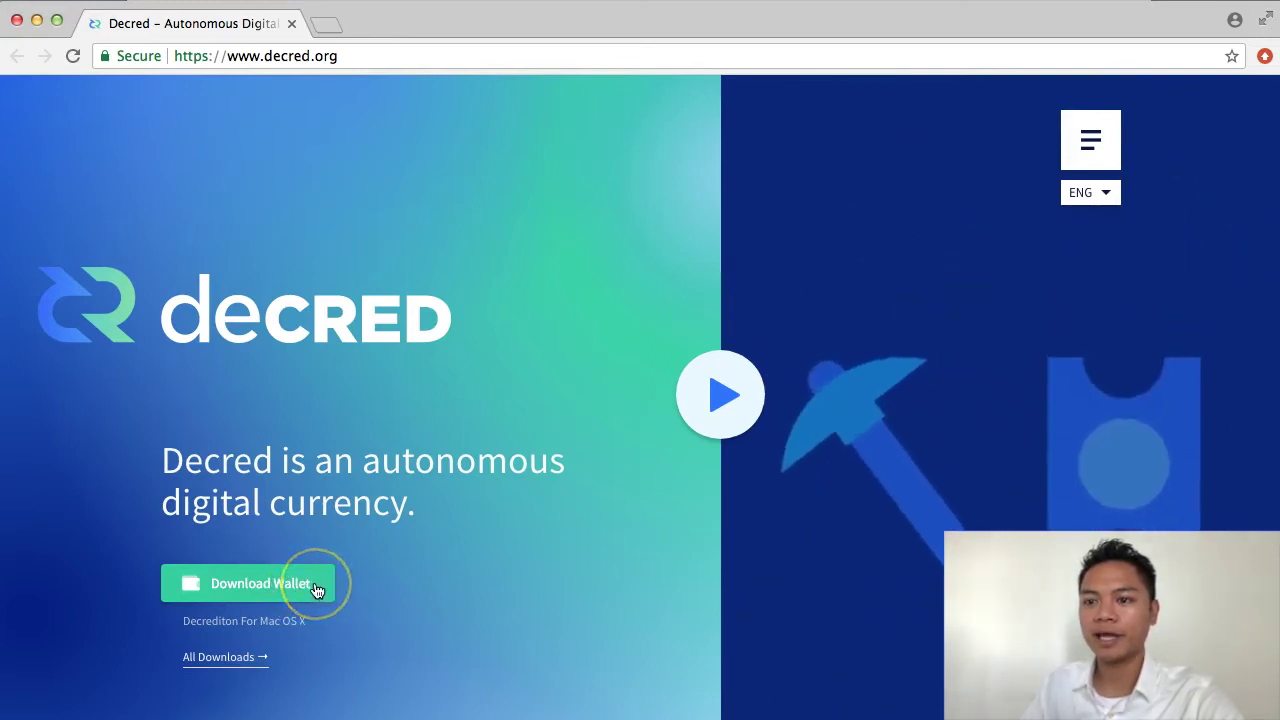
Start downloading the Decrediton v1.2.1 wallet installer for Mac OS X
click(317, 588)
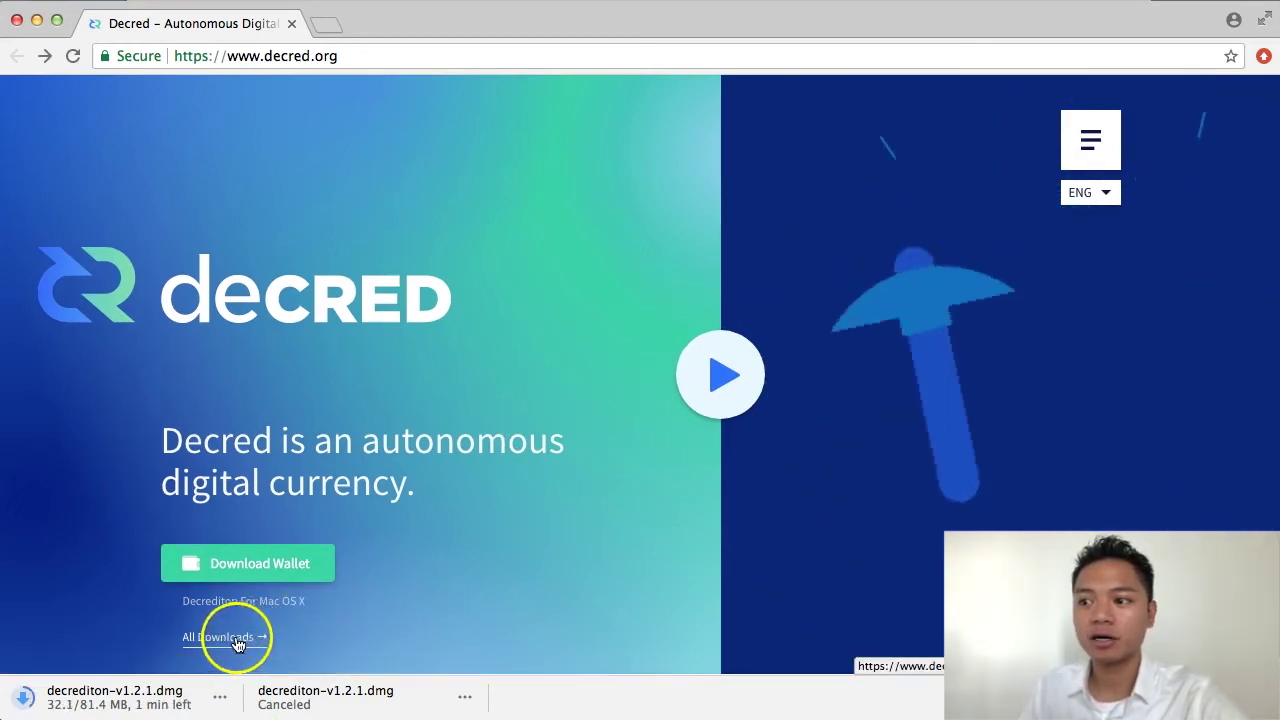
Check the Decrediton card on the All Downloads page, then return to the Decred home page
click(238, 640)
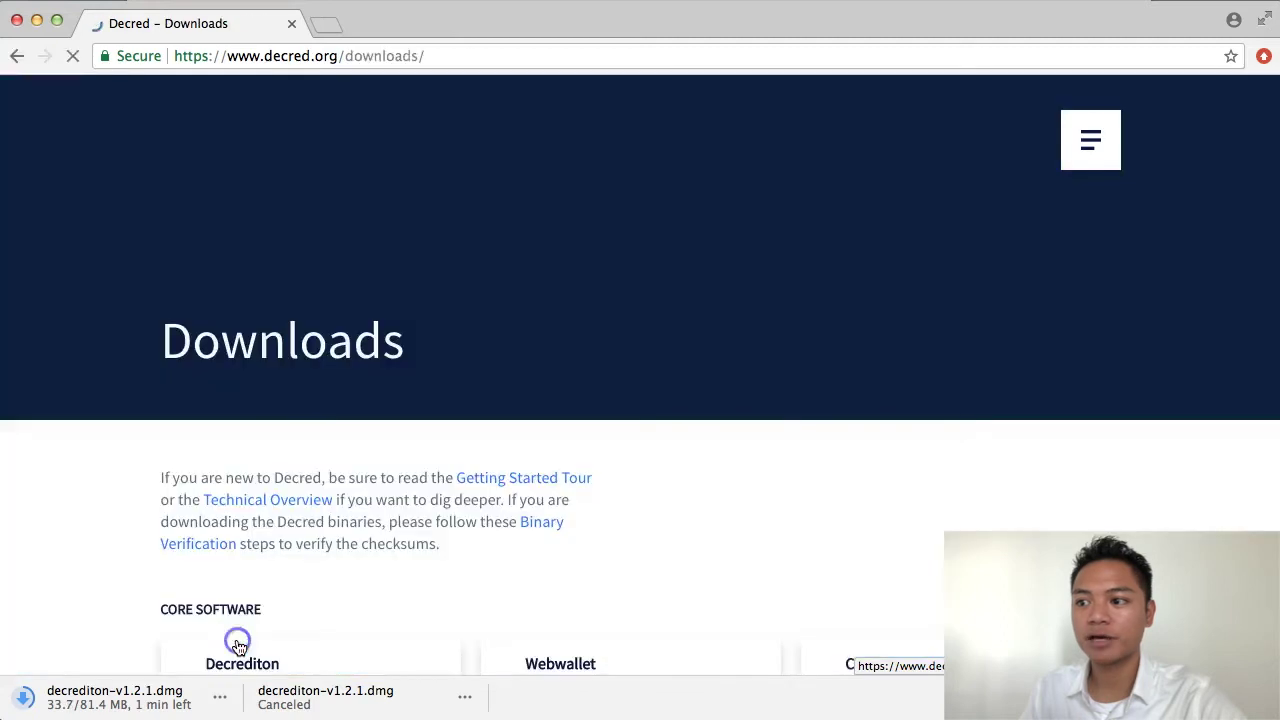
scroll(477, 600, down, 2)
scroll(477, 600, down, 2)
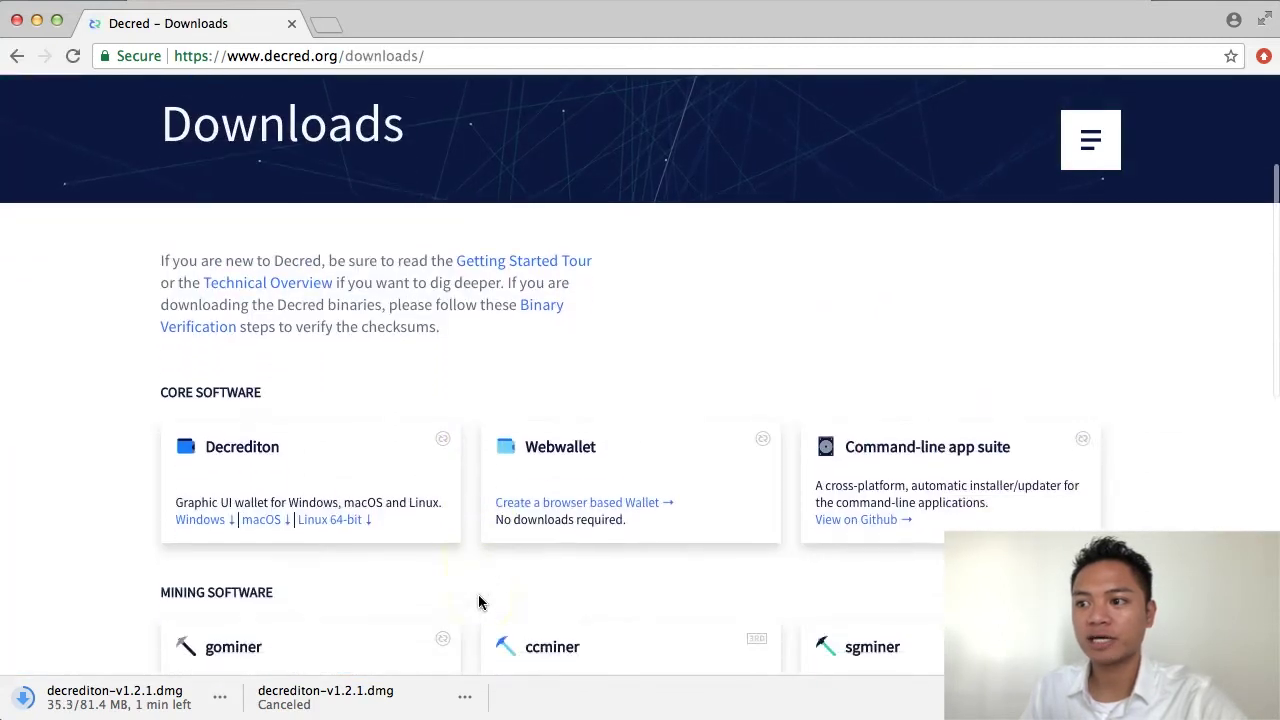
scroll(477, 600, down, 1)
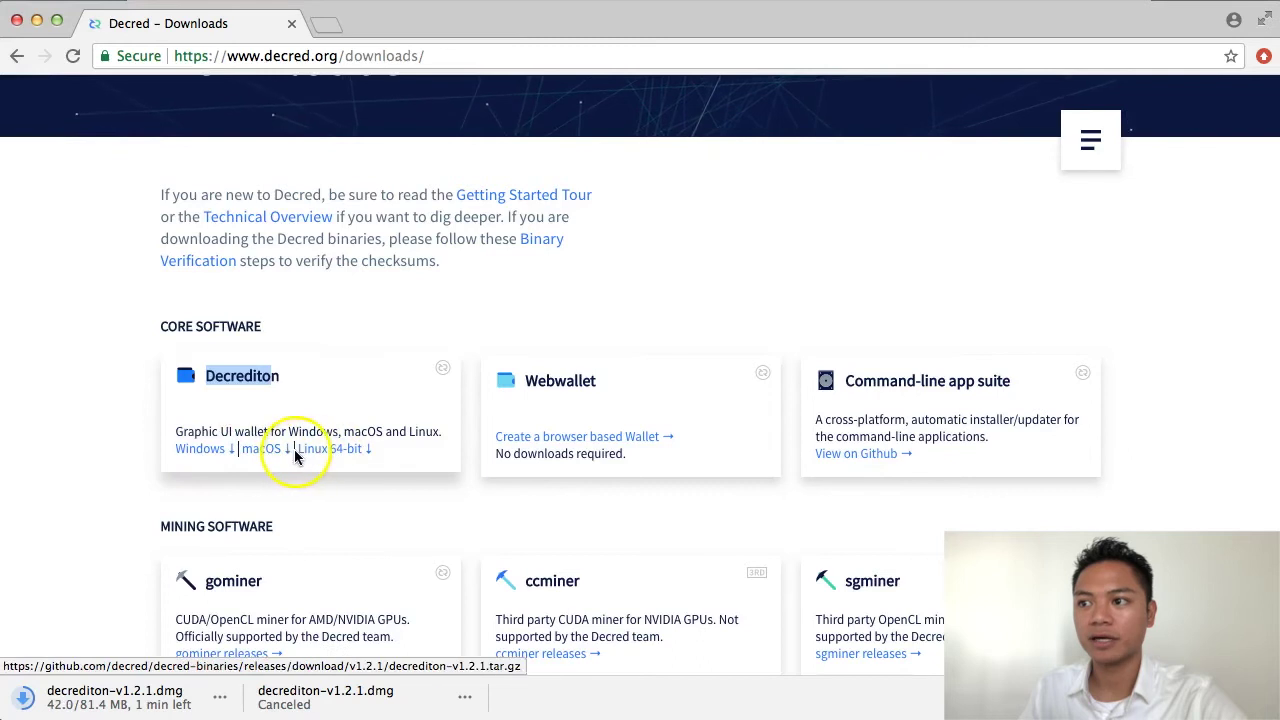
key(alt+Left)
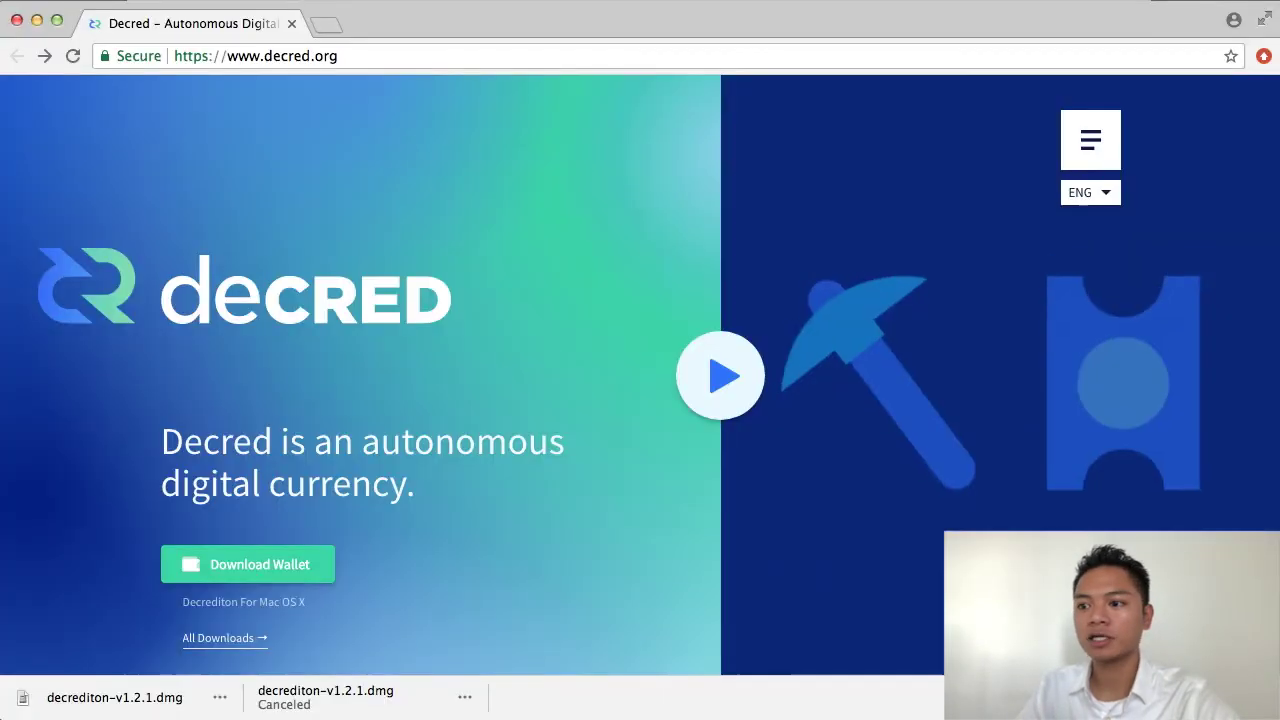
Open the decrediton-v1.2.1.dmg disk image and copy decrediton into Applications
click(133, 699)
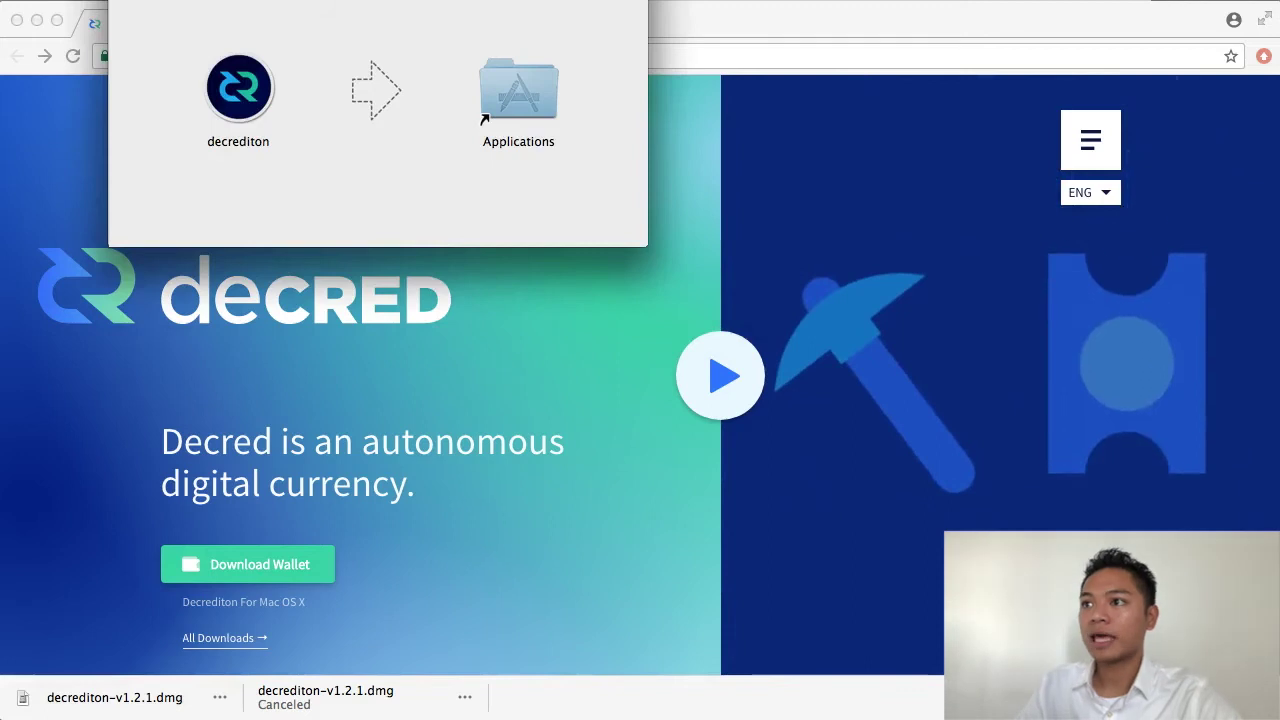
drag(495, 0, 682, 173)
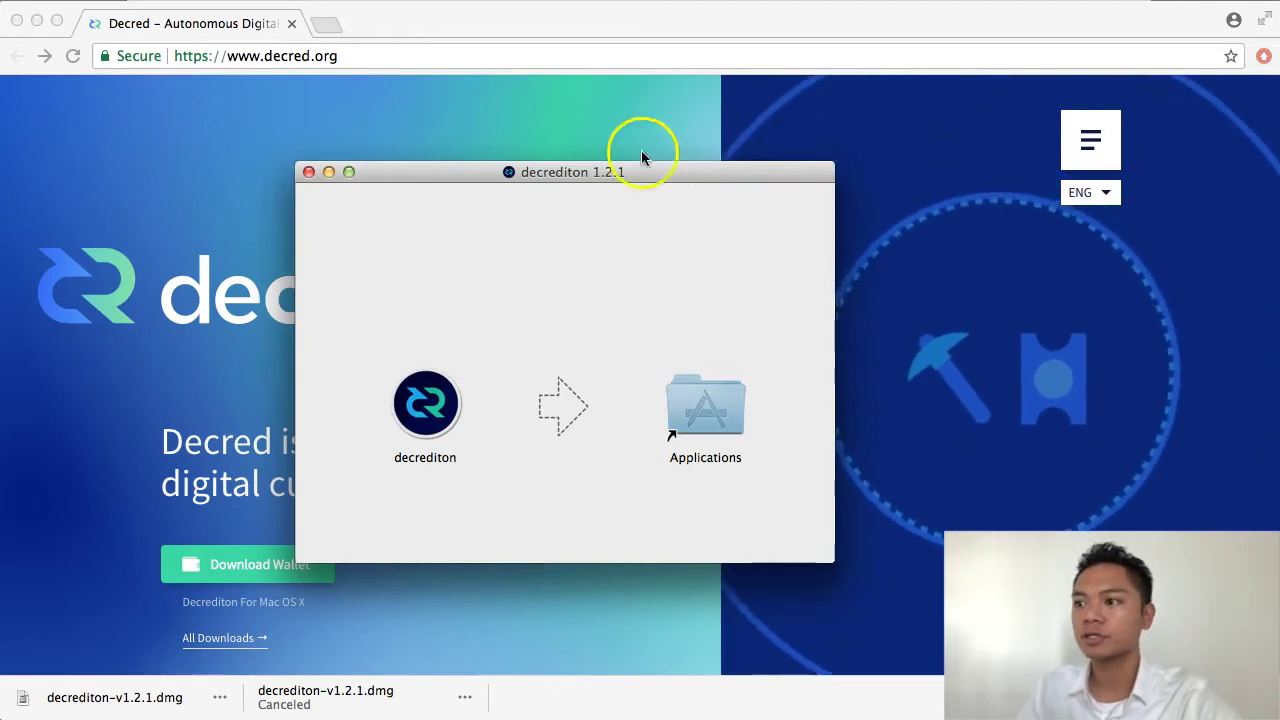
drag(476, 381, 690, 400)
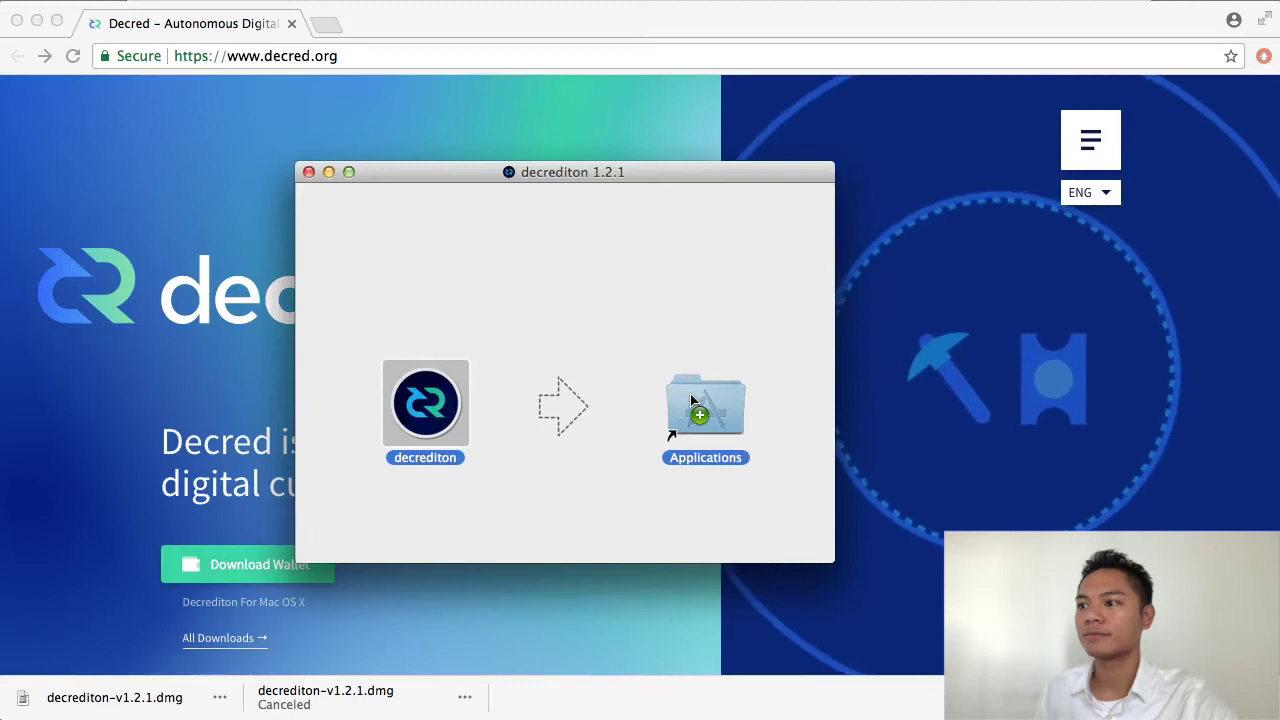
drag(690, 400, 690, 400)
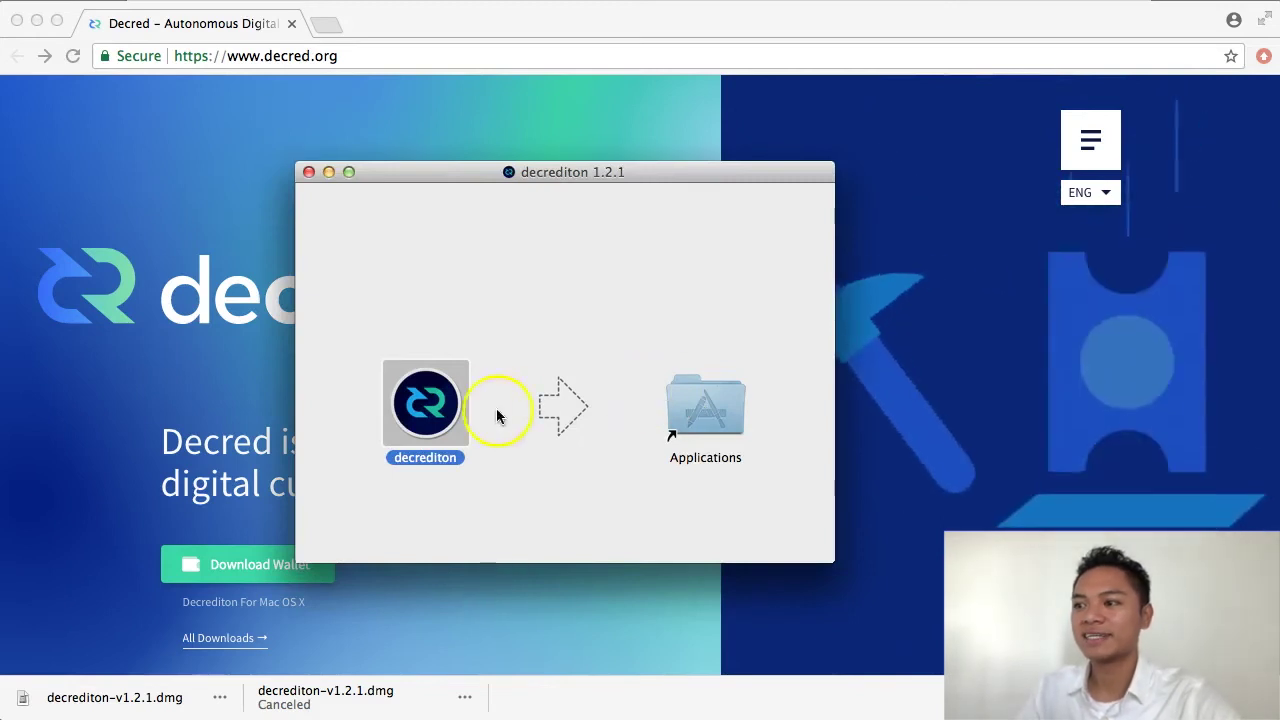
Try launching decrediton, close the disk image, hide Chrome, and centre the unidentified-developer warning
double_click(430, 408)
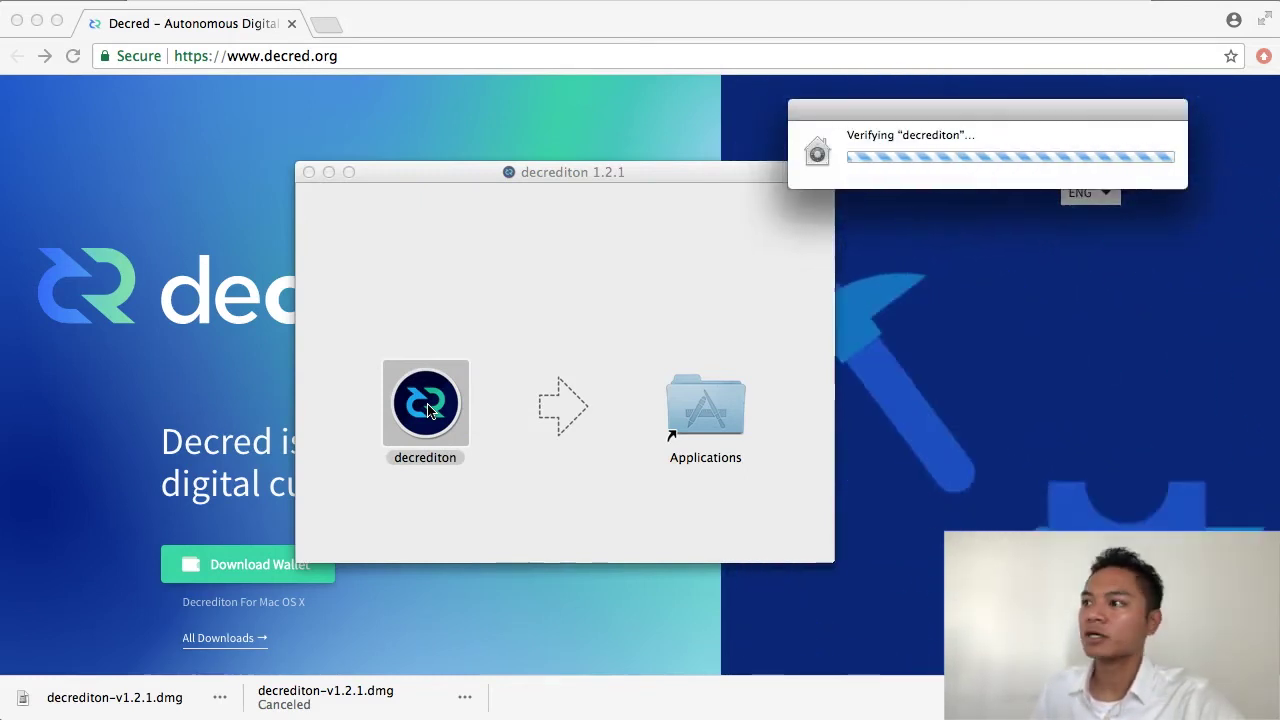
click(309, 173)
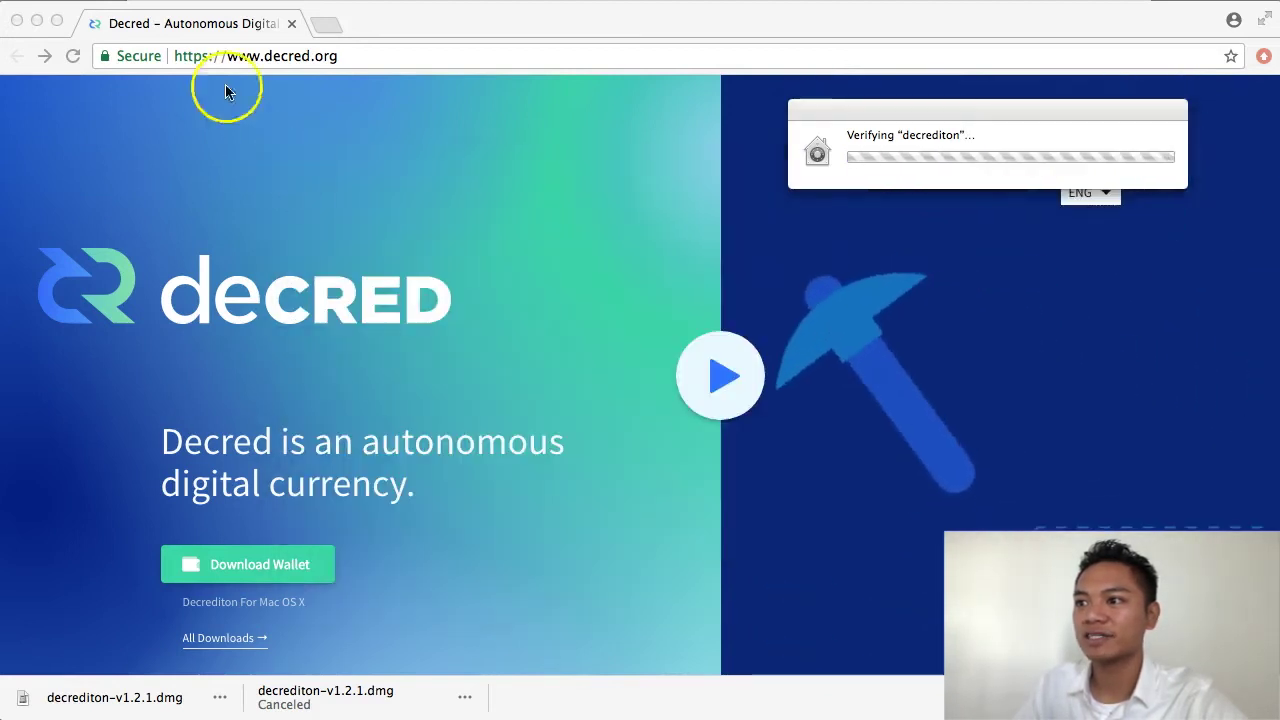
click(391, 20)
click(36, 22)
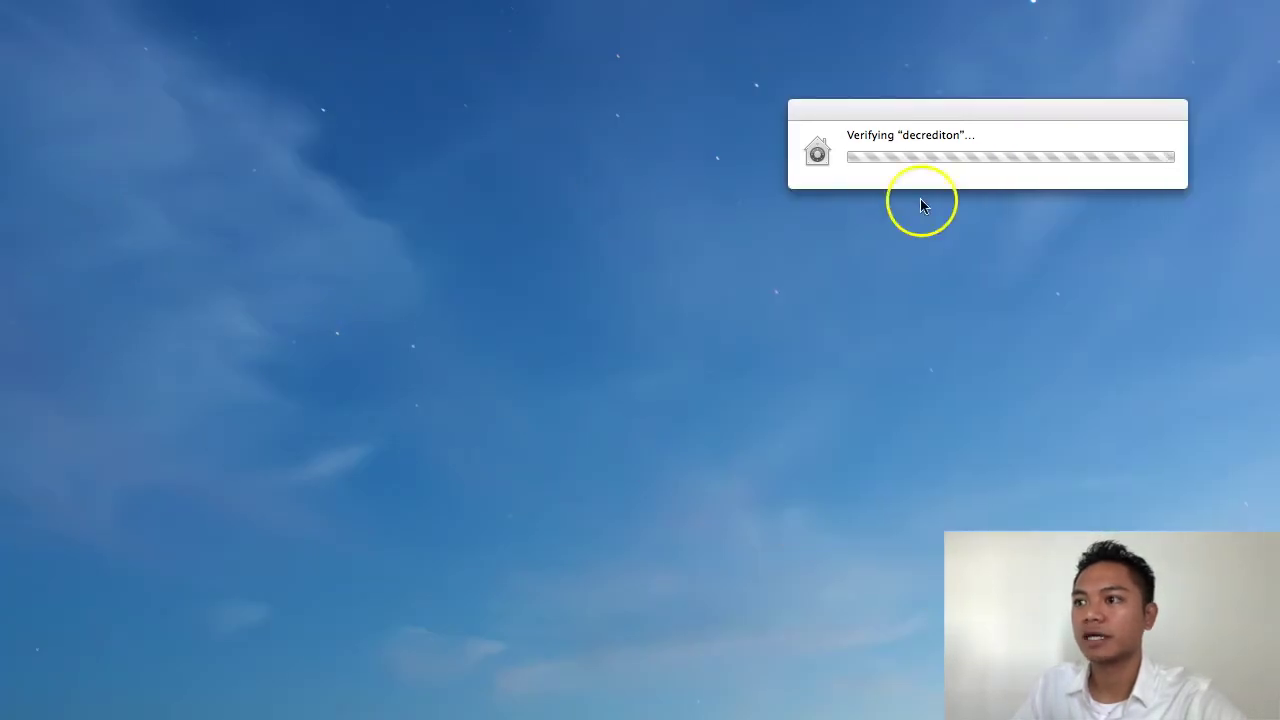
drag(970, 118, 390, 180)
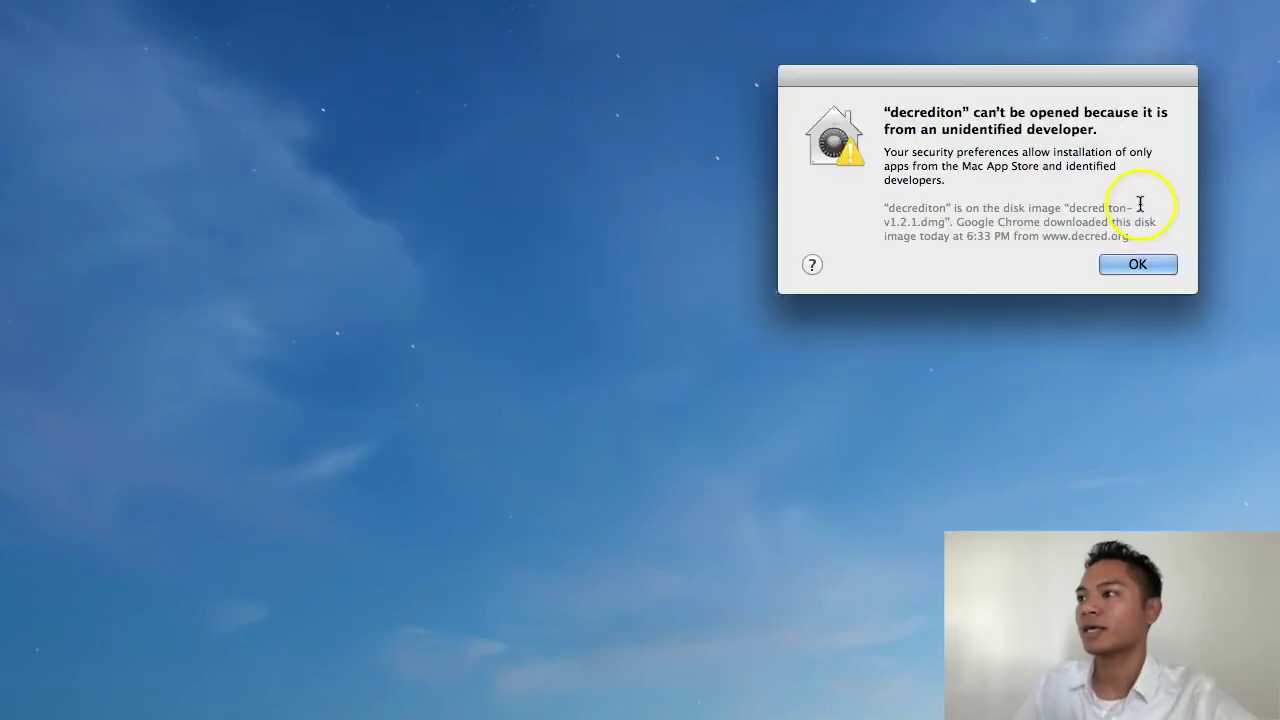
drag(1085, 77, 620, 137)
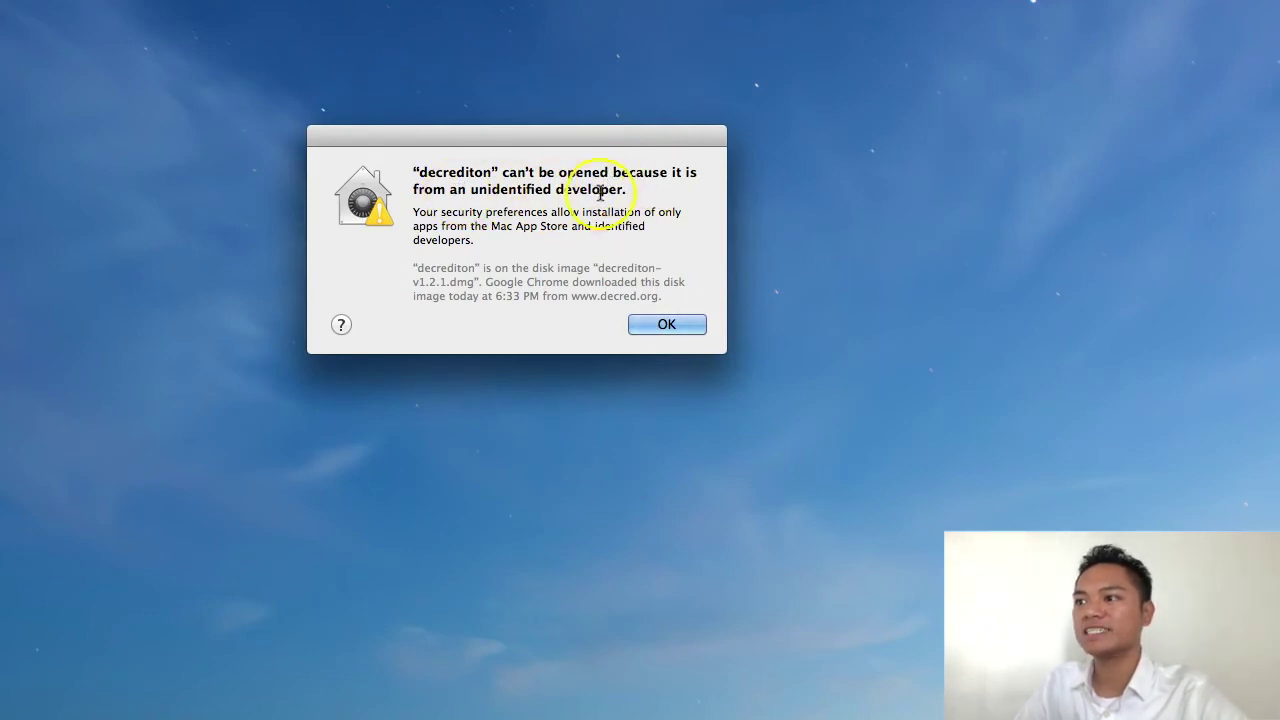
Dismiss the warning and launch decrediton from Applications via Open, confirming the unidentified-developer prompt
click(664, 326)
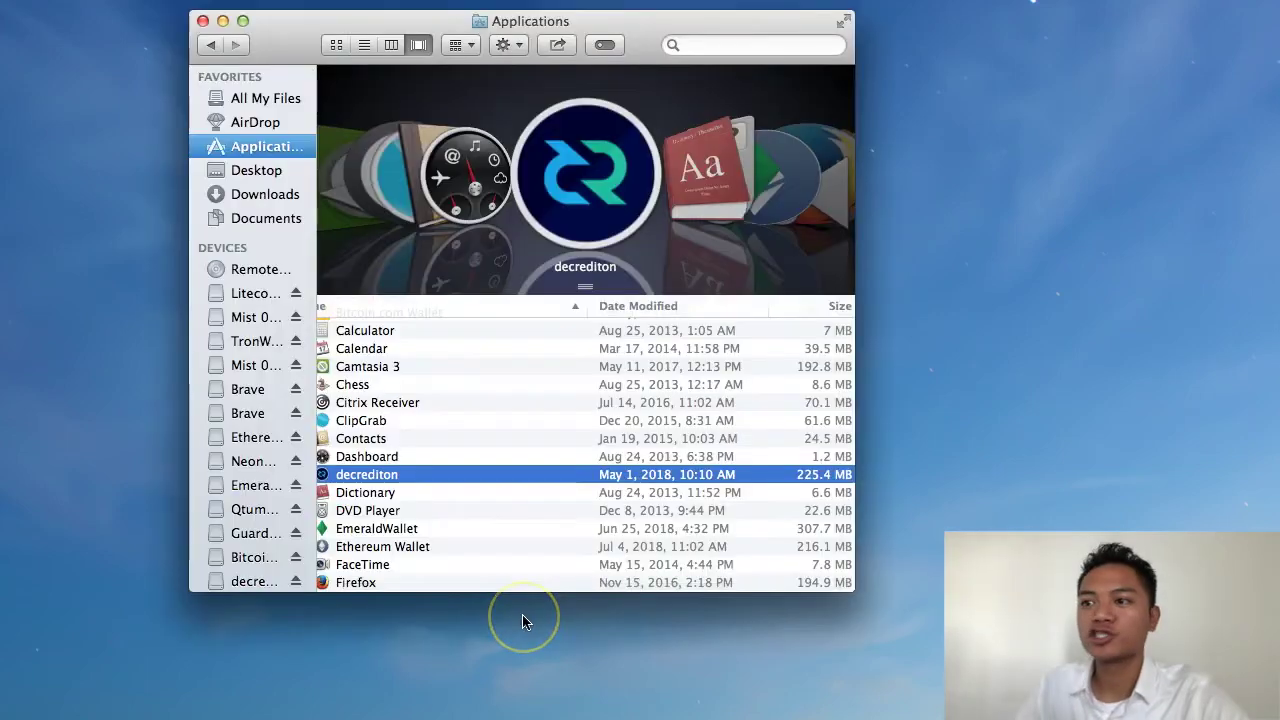
drag(386, 24, 349, 36)
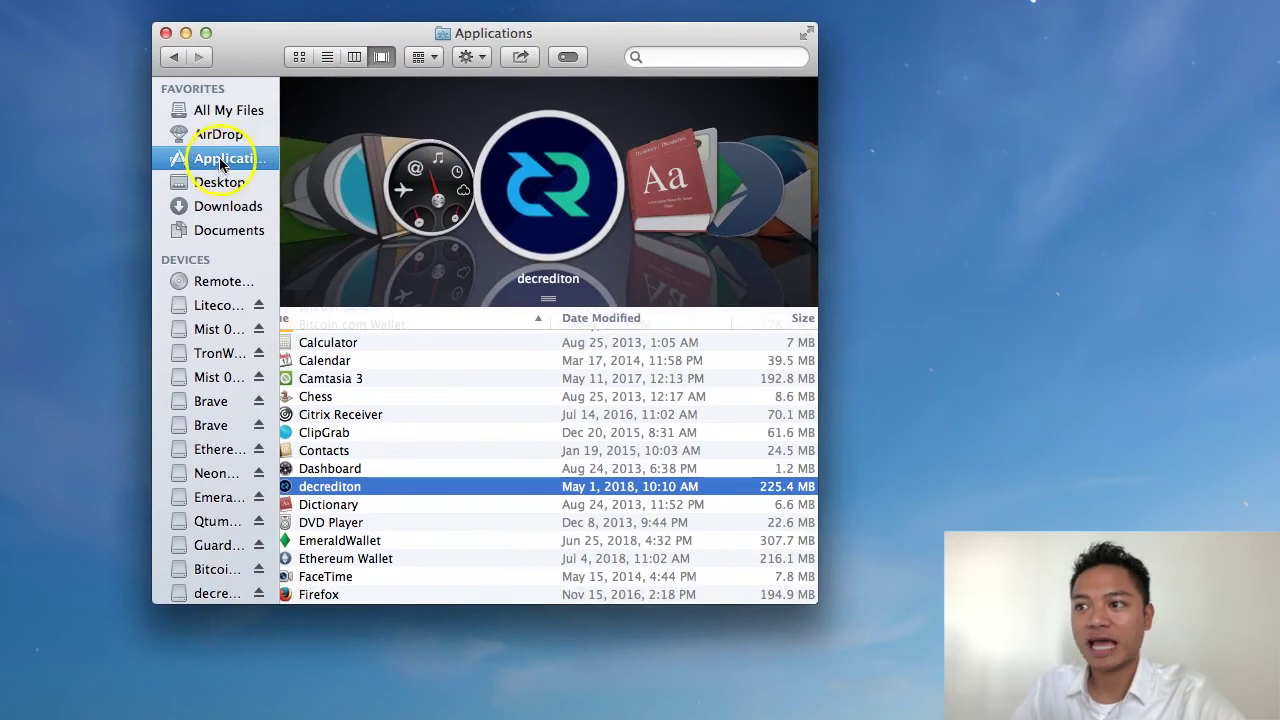
scroll(381, 484, right, 1)
double_click(396, 487)
right_click(398, 489)
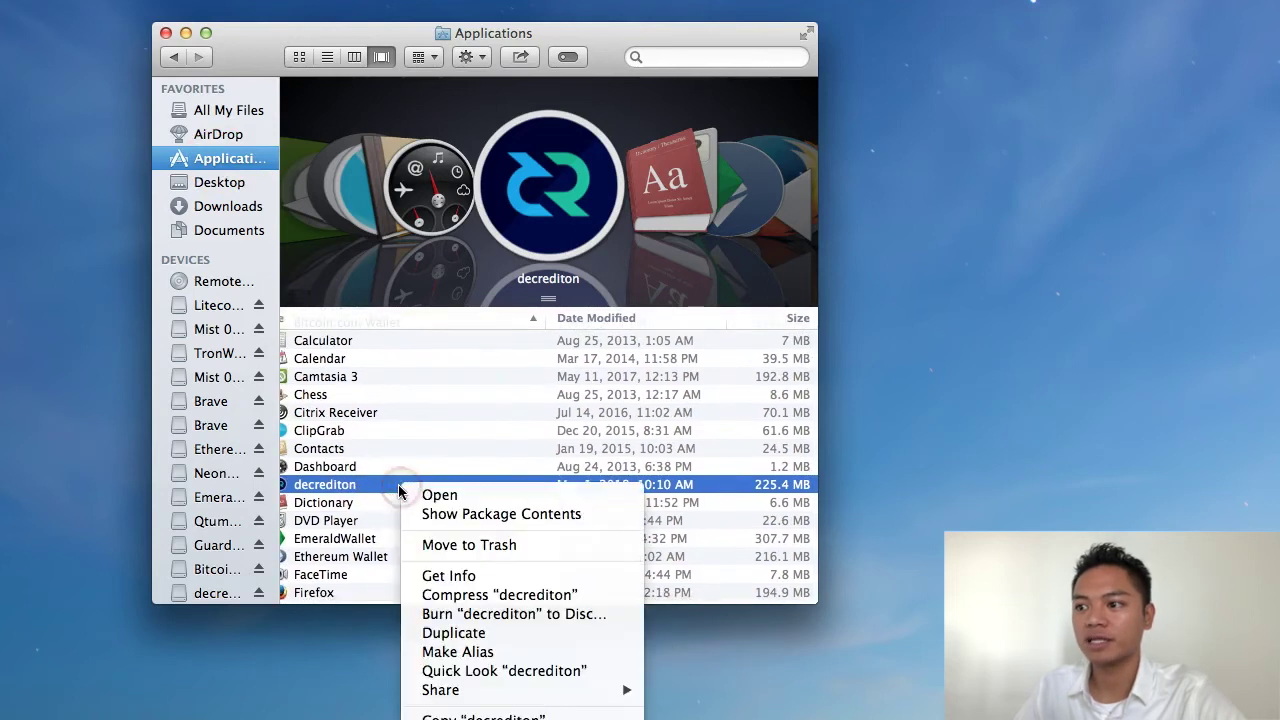
click(438, 497)
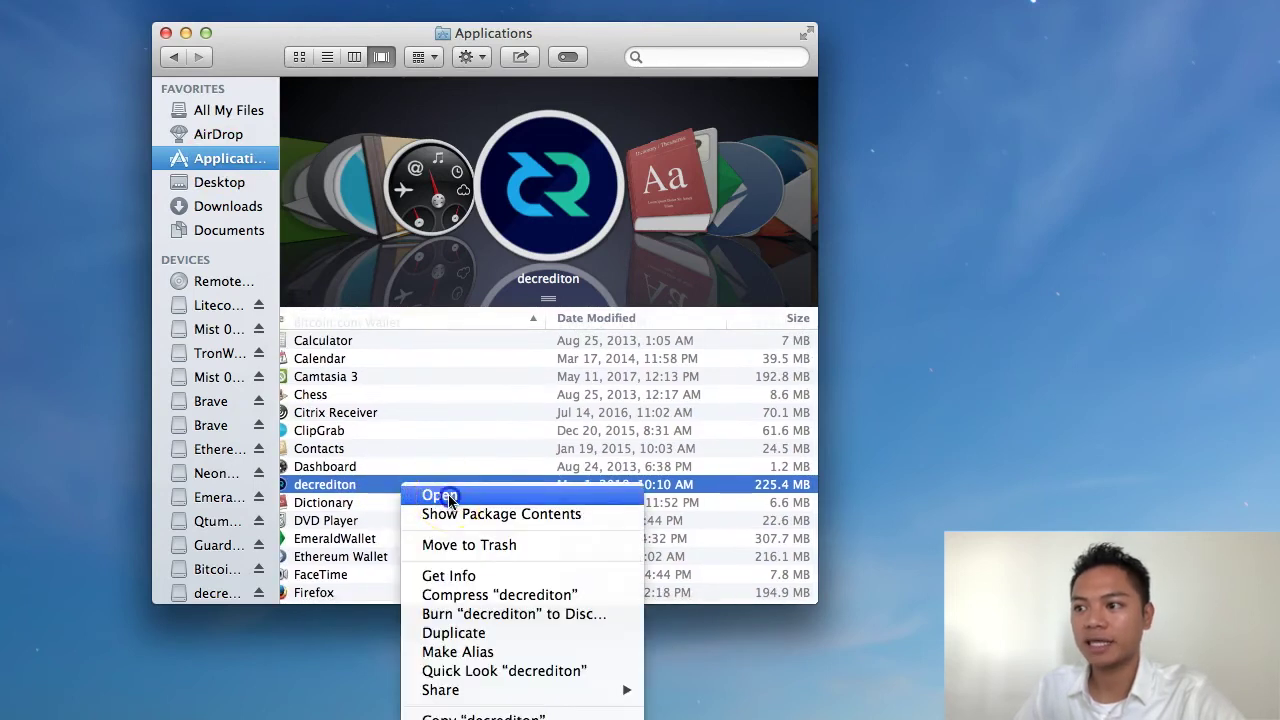
click(449, 497)
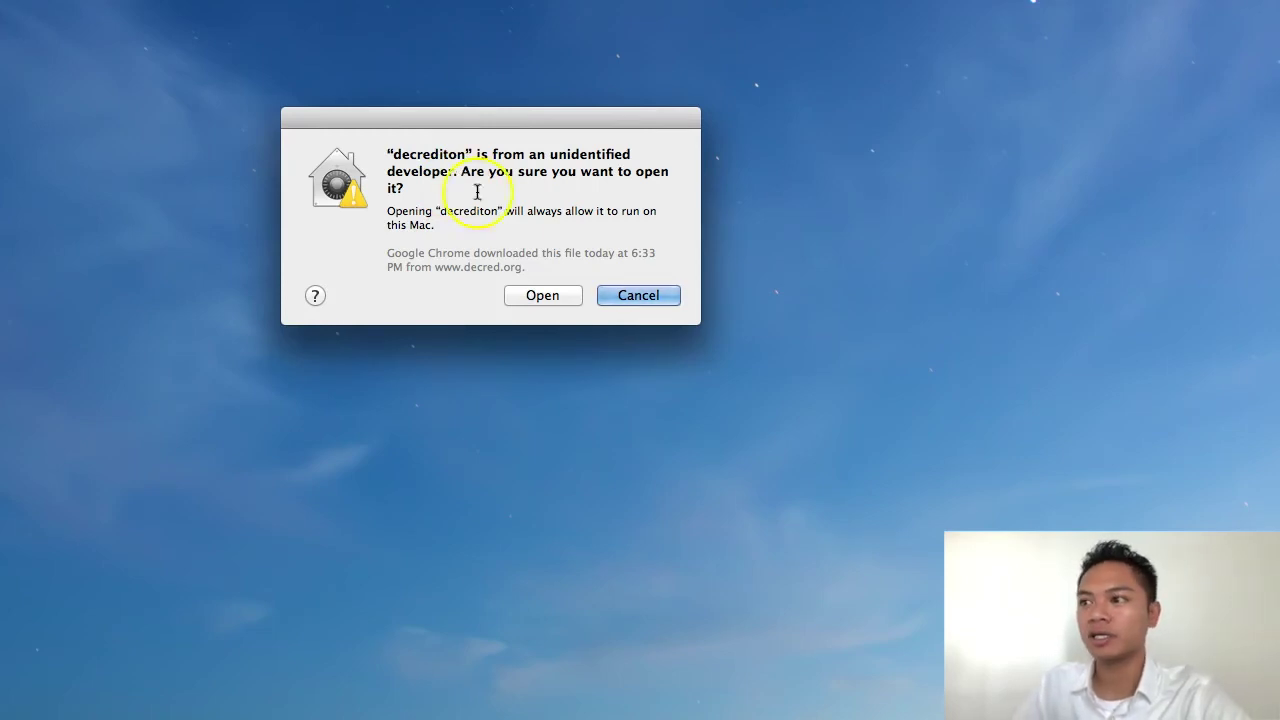
click(553, 298)
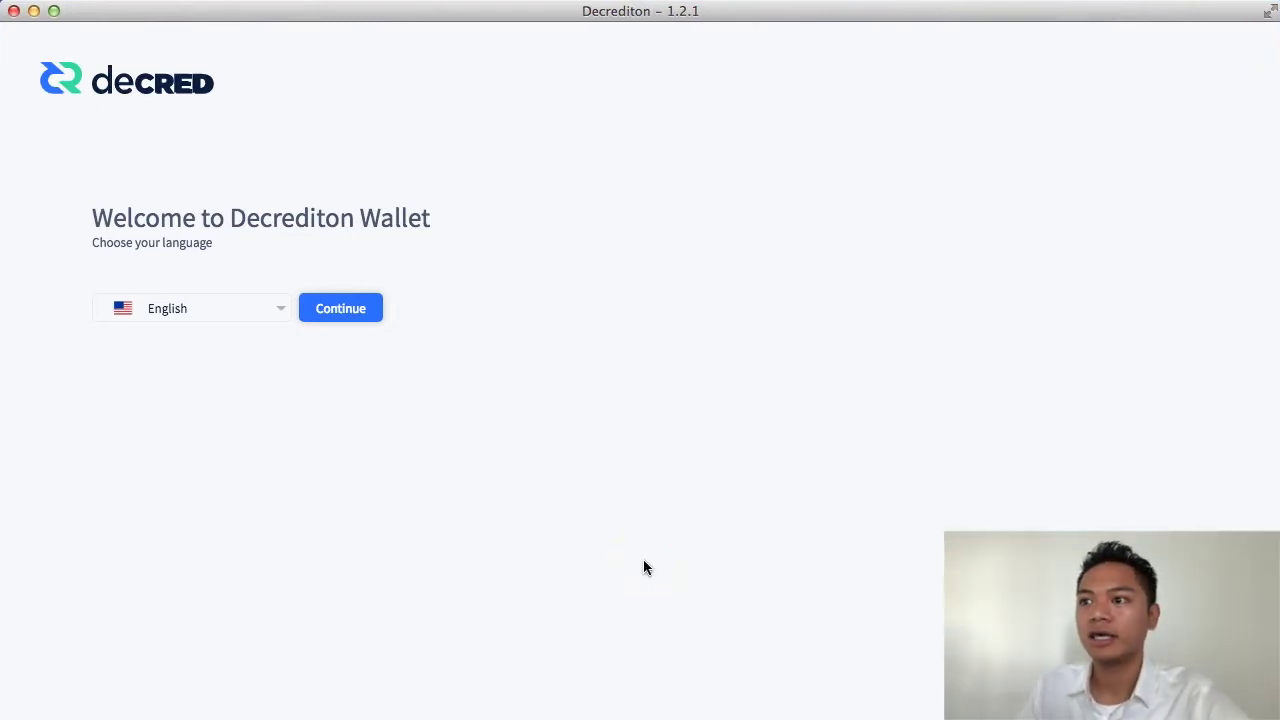
Keep English as the Decrediton wallet language and continue to the introduction
click(218, 257)
drag(102, 217, 310, 219)
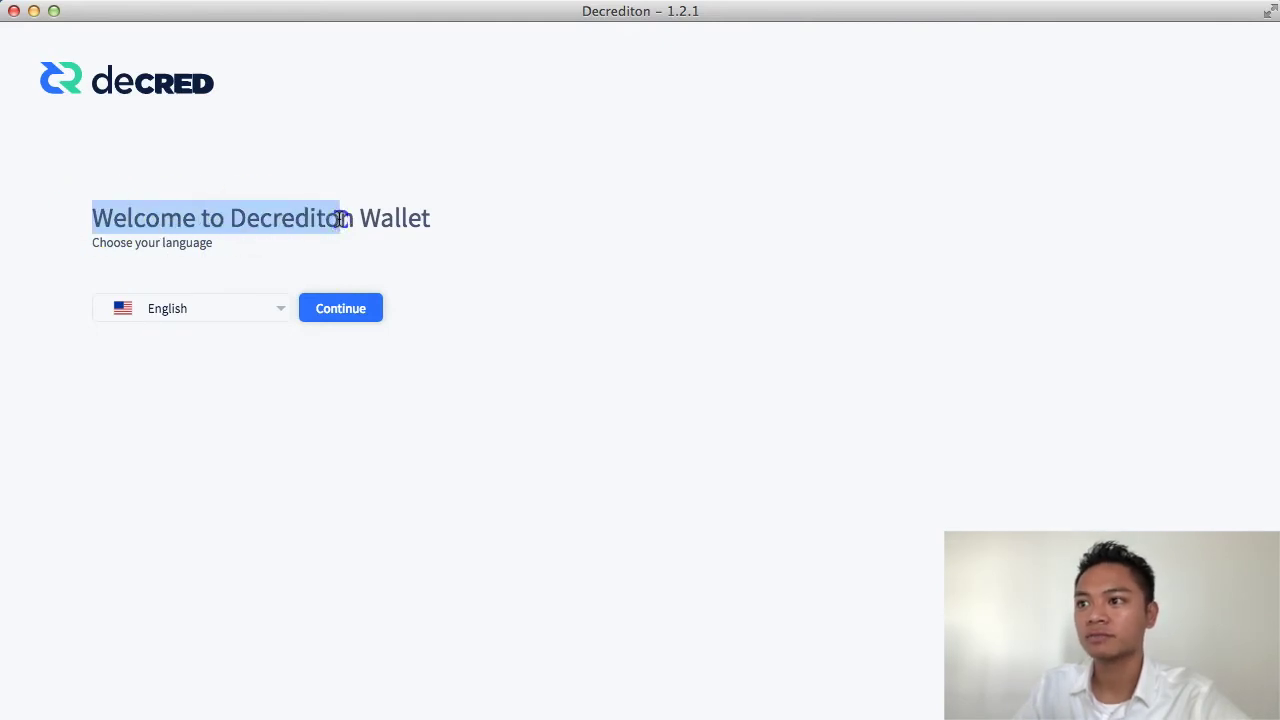
click(348, 357)
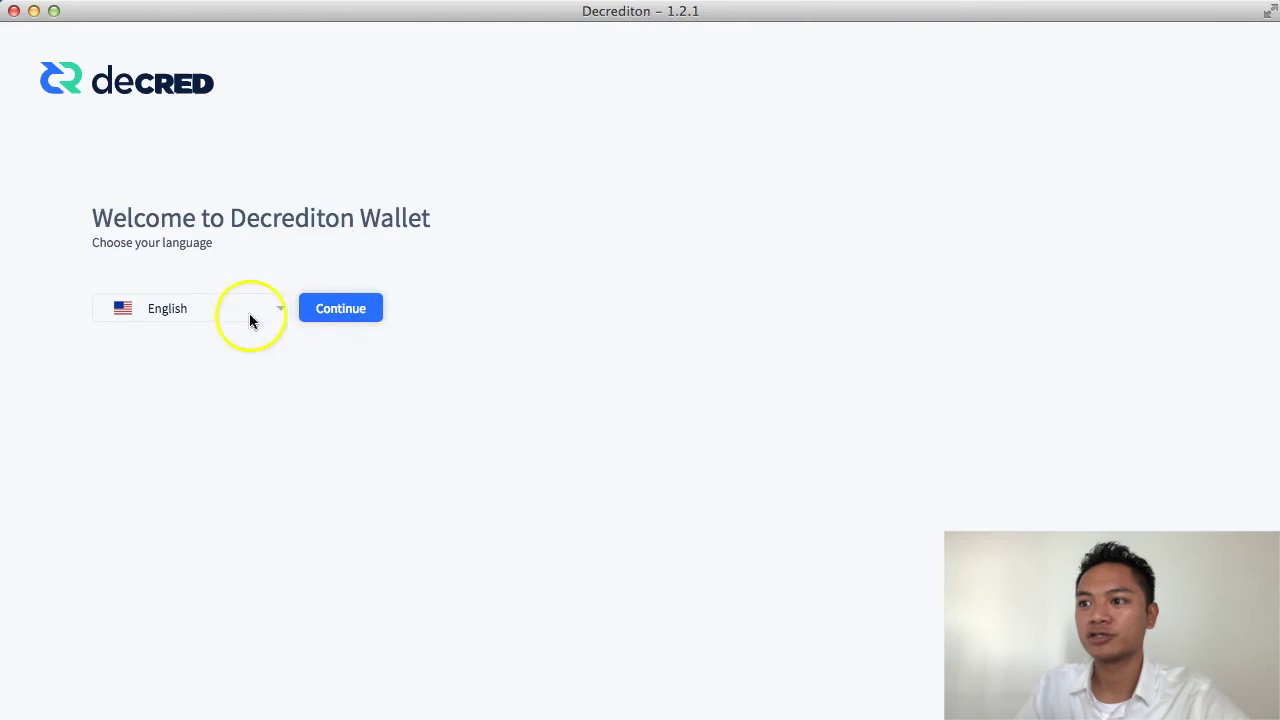
click(232, 312)
click(231, 409)
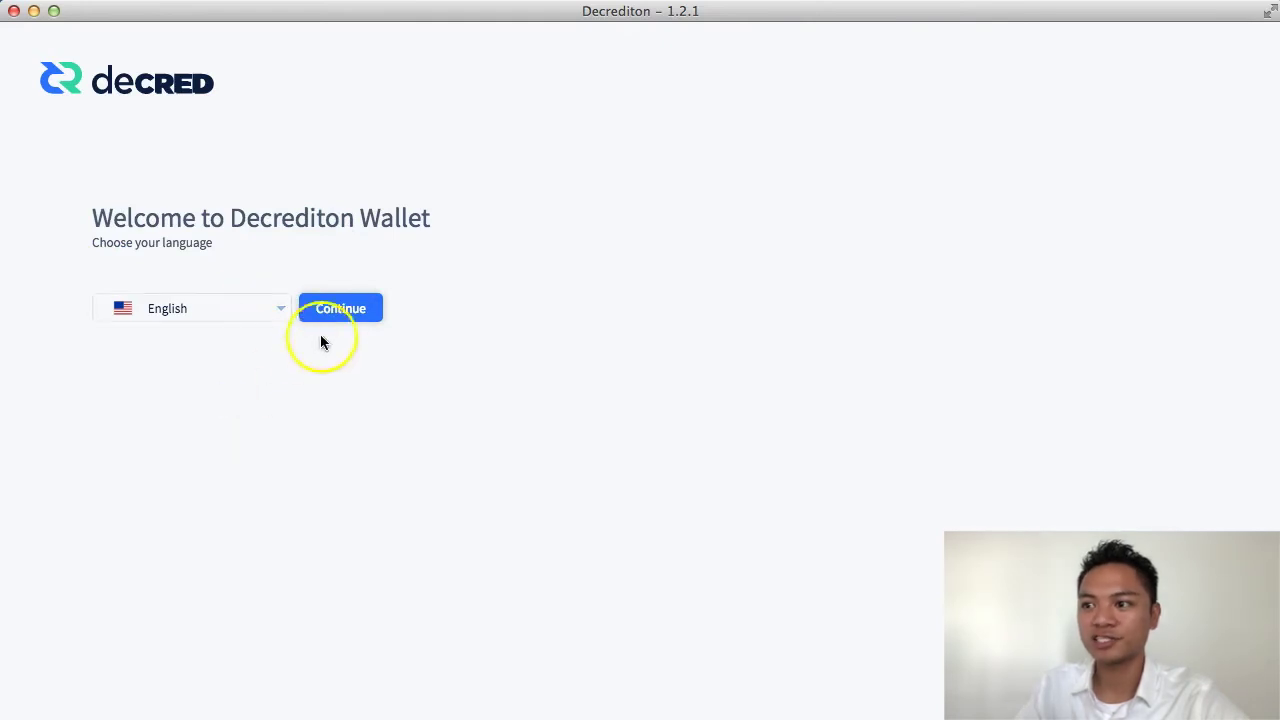
click(343, 314)
click(342, 313)
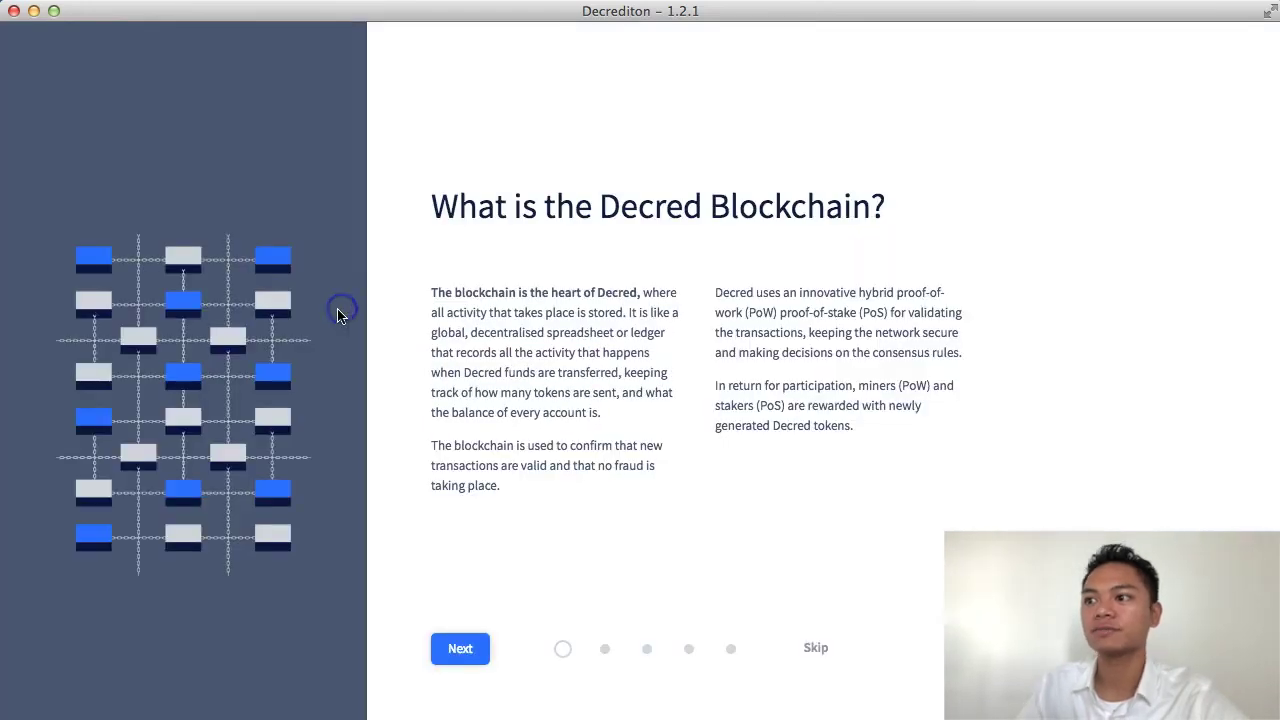
Page through the Blockchain, Wallet, Key, Staking and Governance, and Safety Tips introduction pages
click(431, 213)
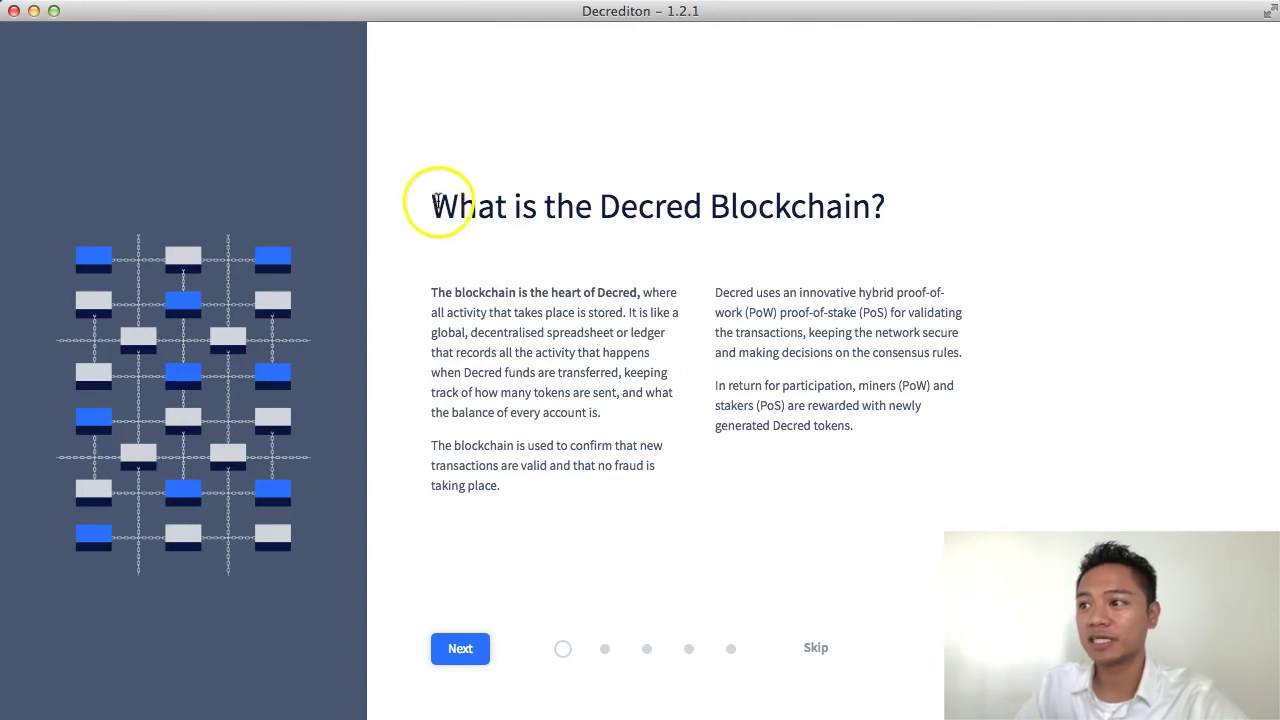
drag(437, 203, 886, 210)
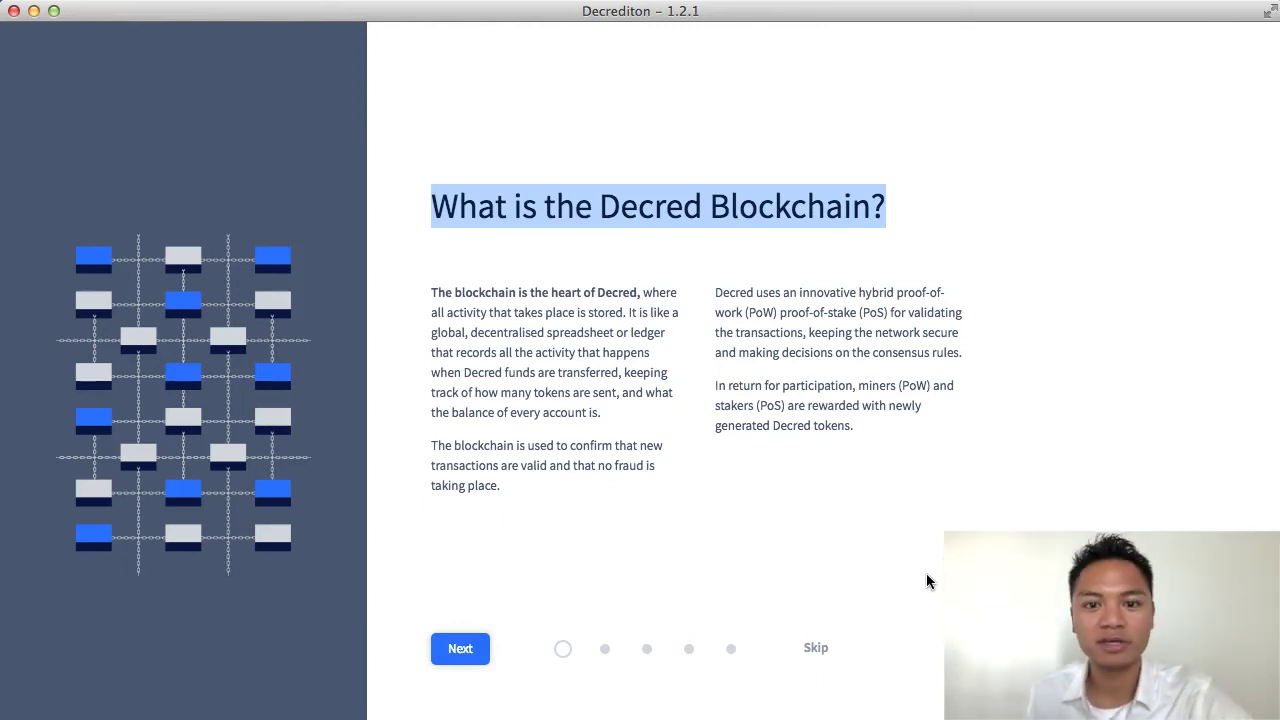
click(460, 650)
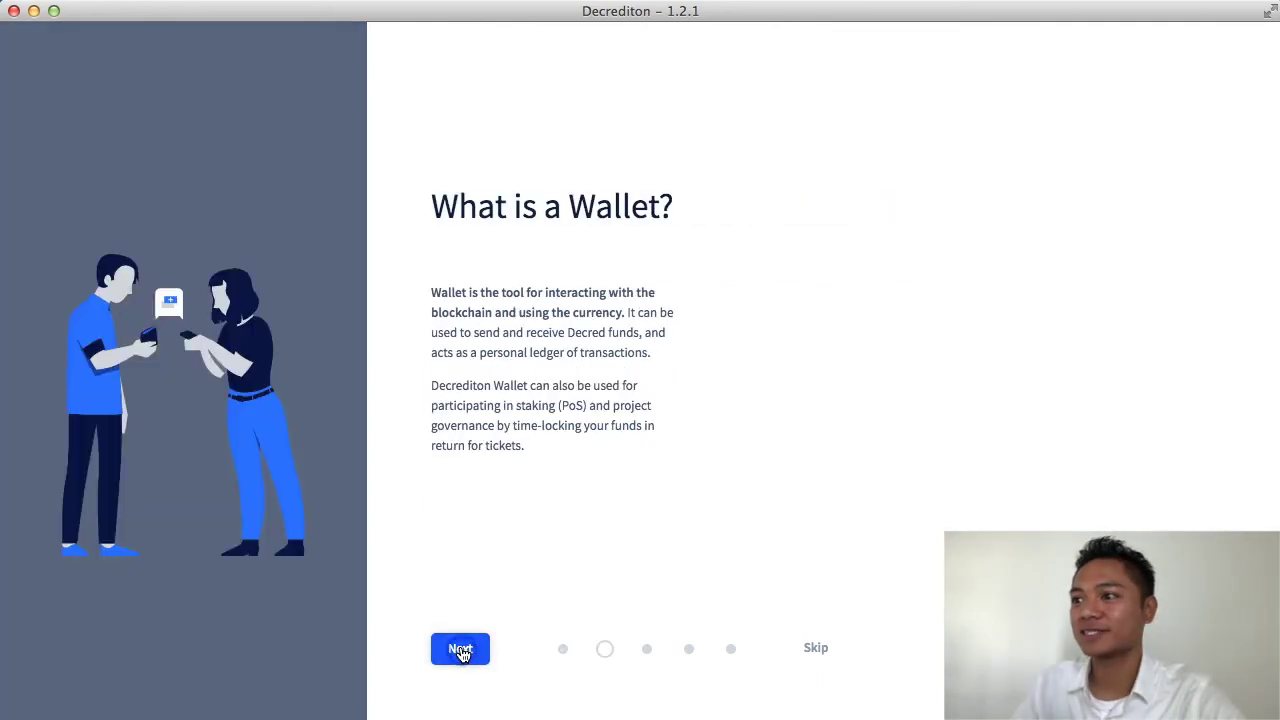
drag(459, 205, 688, 206)
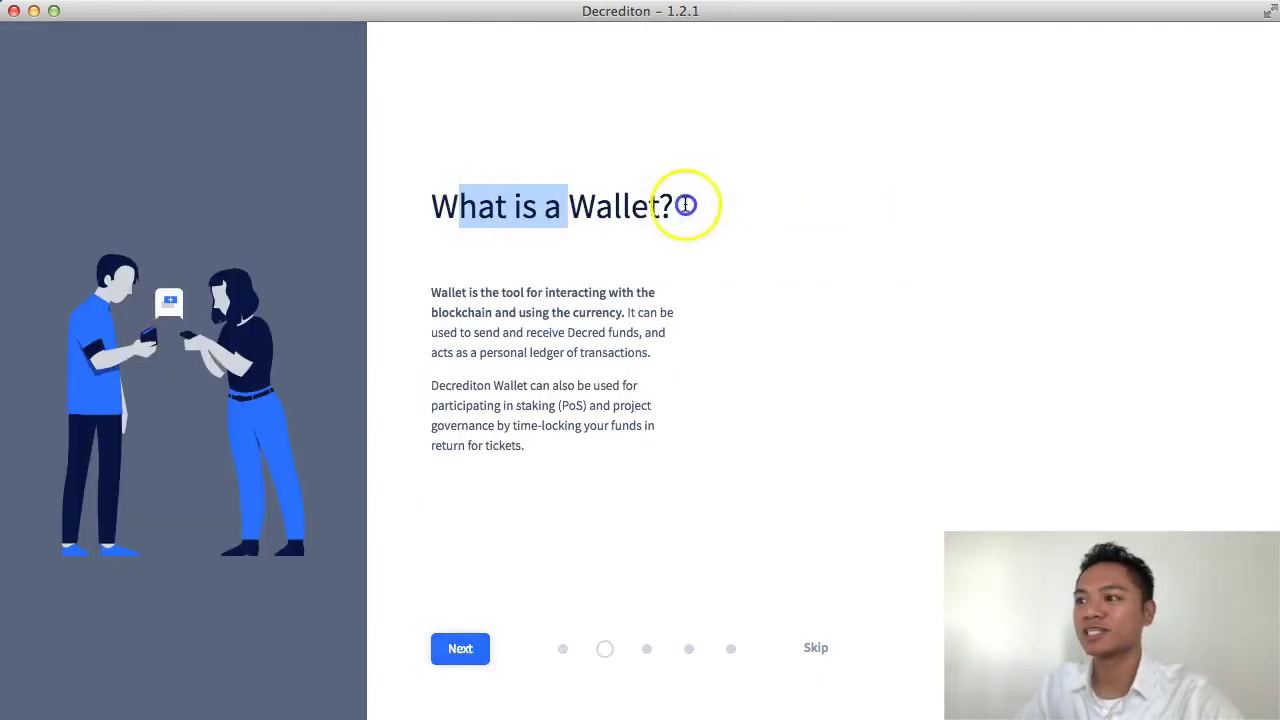
click(451, 650)
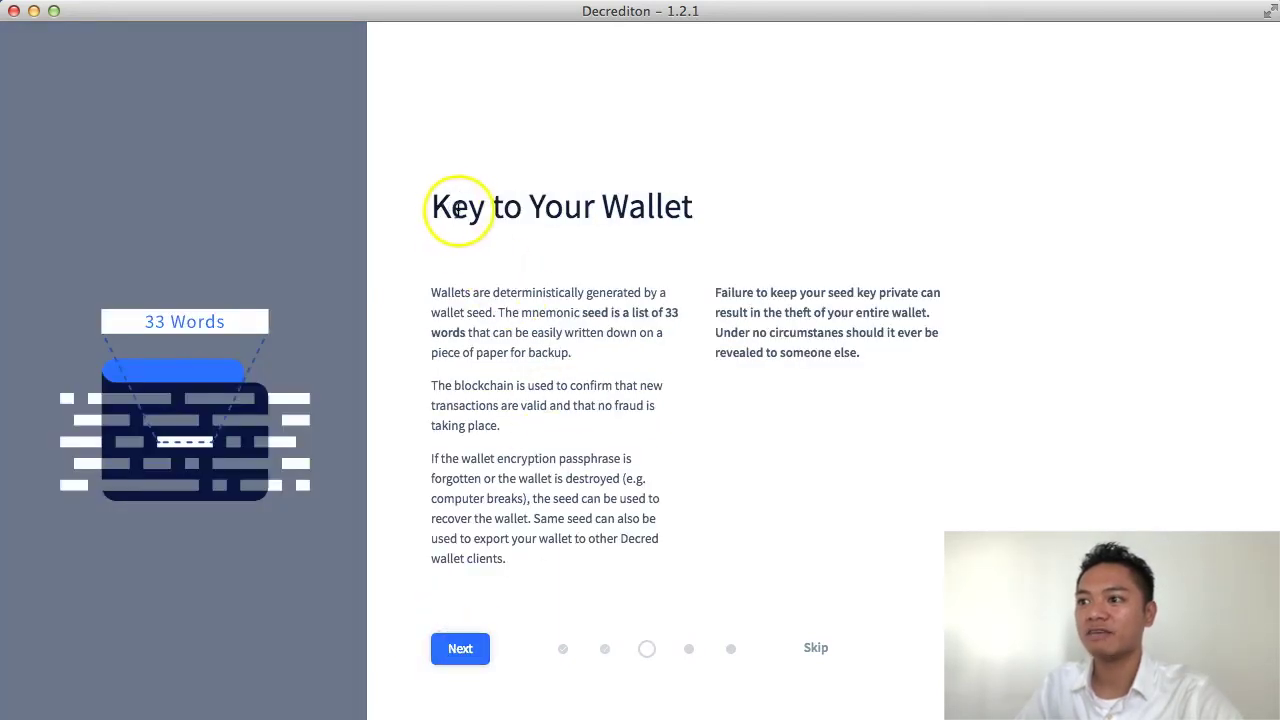
drag(453, 207, 660, 207)
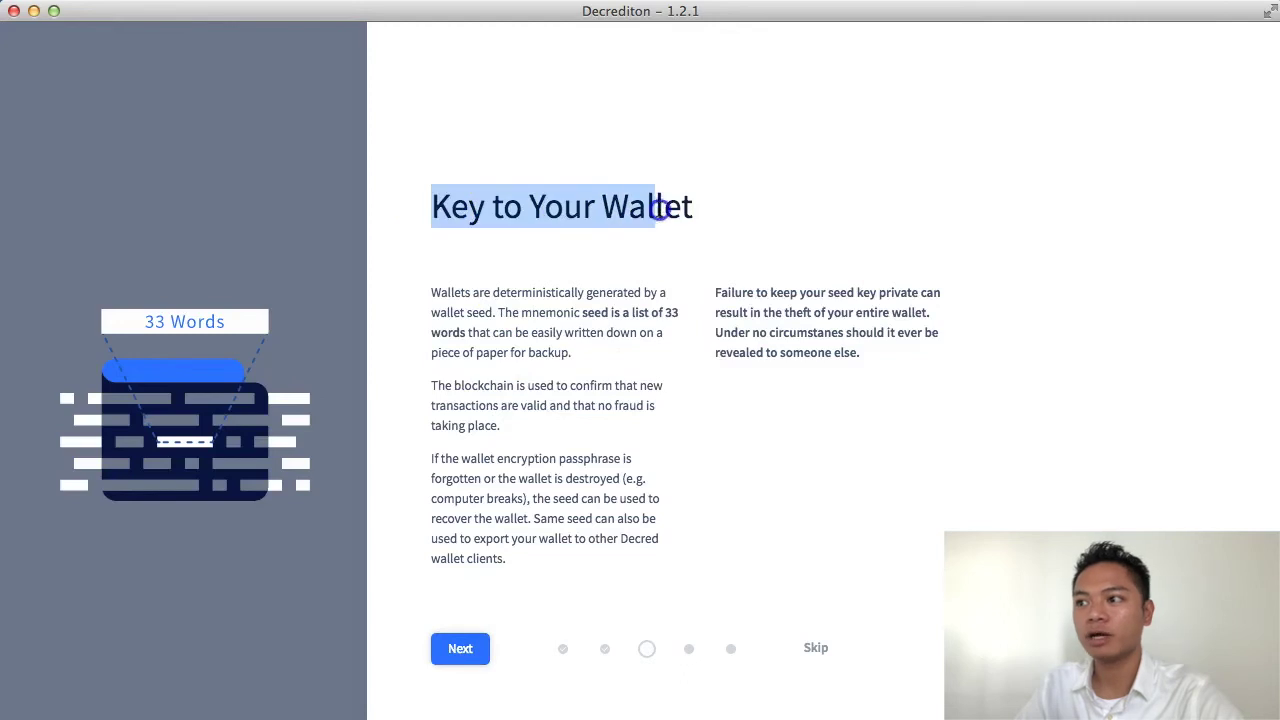
click(468, 648)
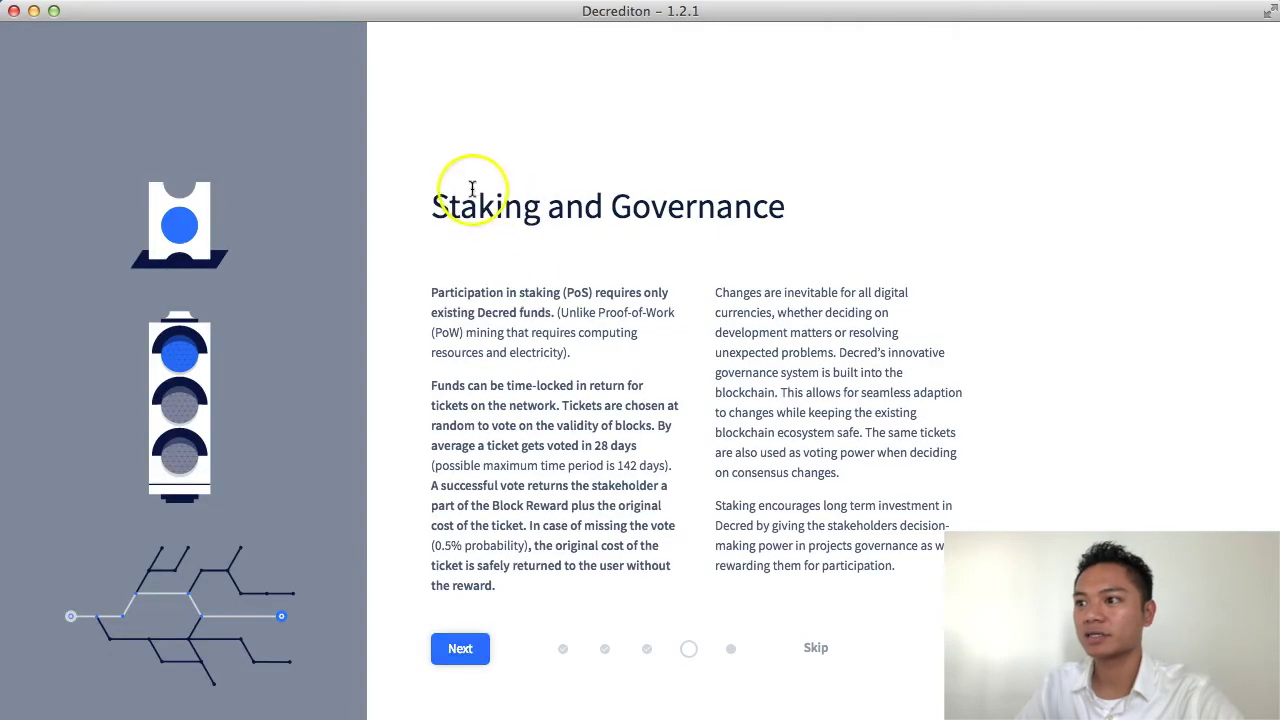
drag(433, 206, 772, 206)
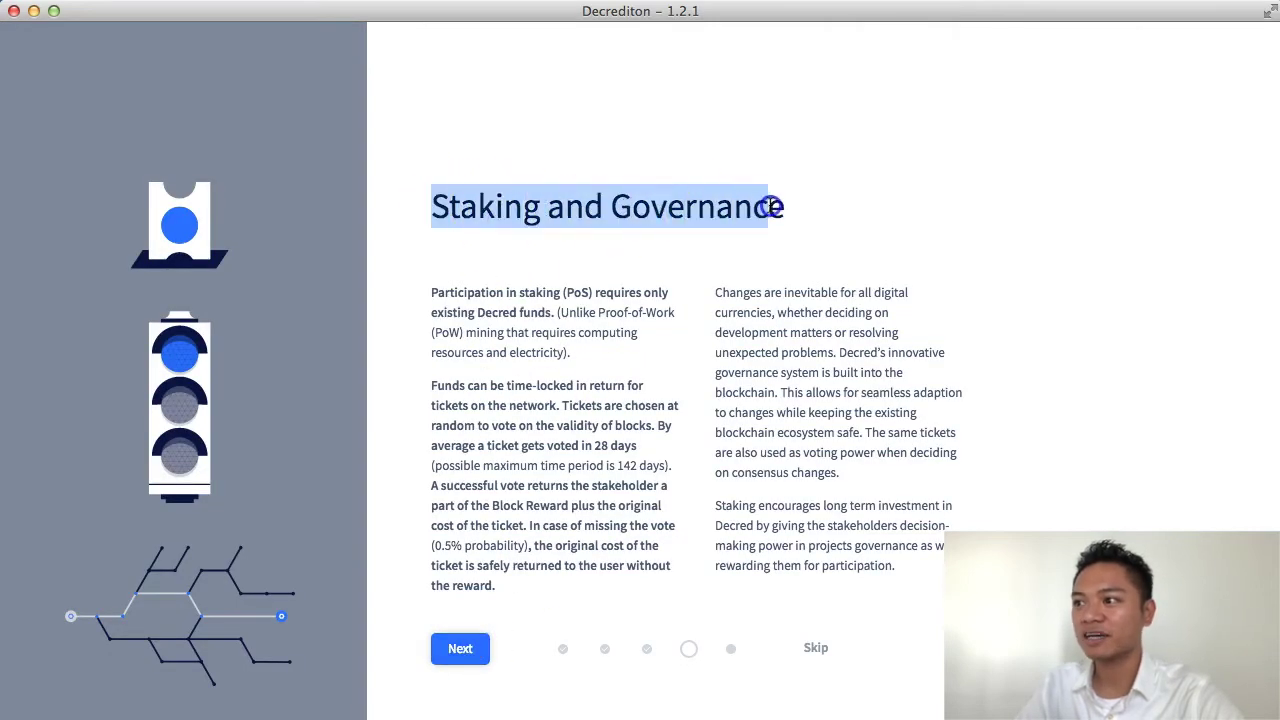
click(460, 650)
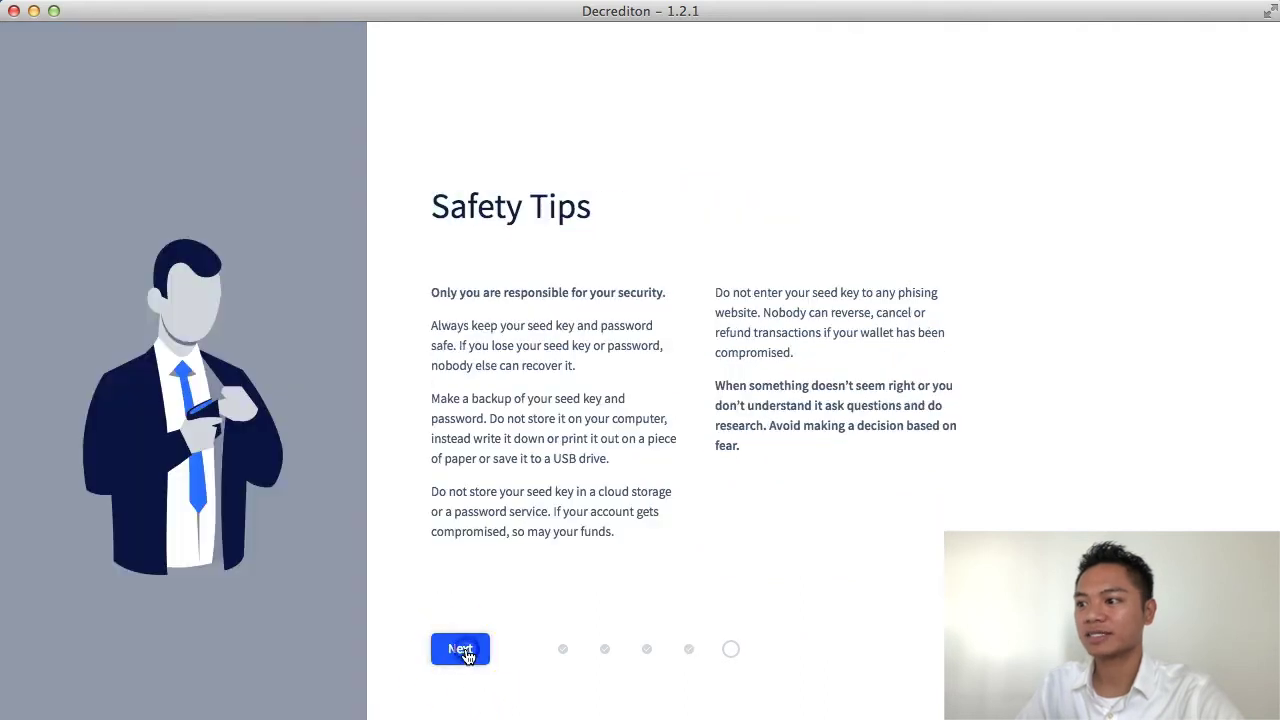
drag(433, 206, 594, 207)
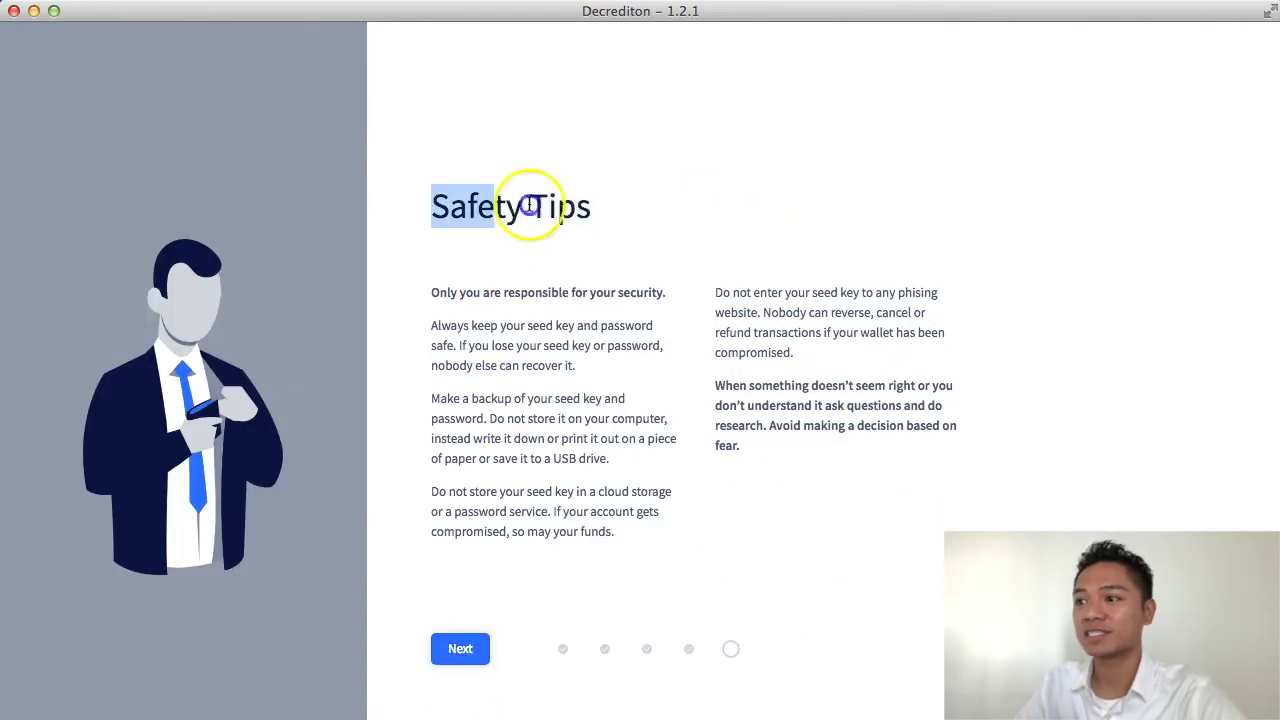
click(476, 652)
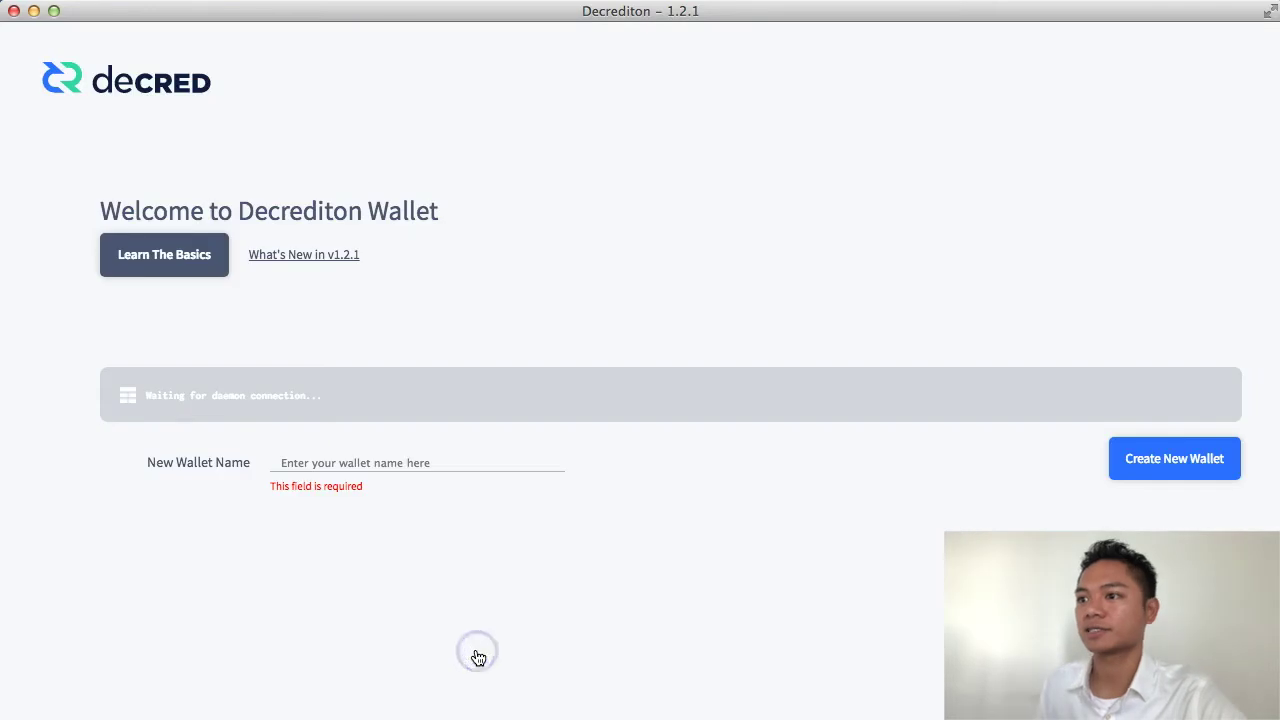
Move the Decrediton window up-left, then quit Decrediton from its app menu
click(567, 558)
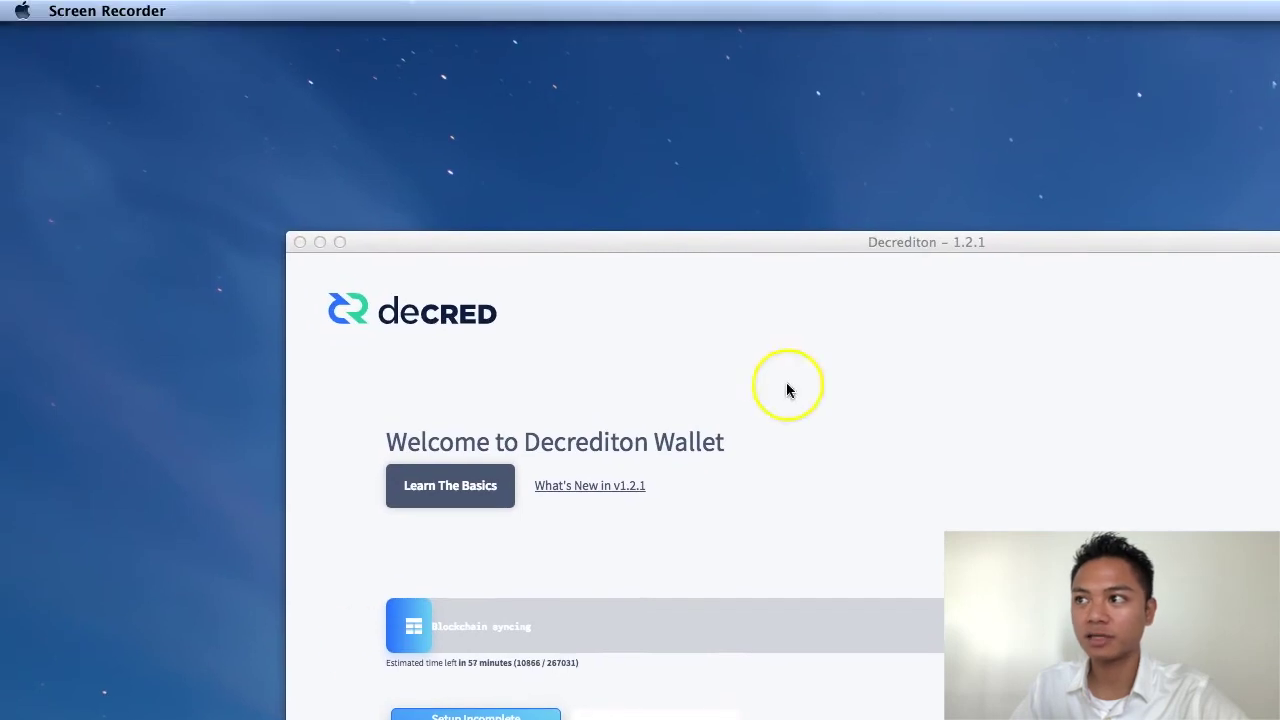
drag(880, 242, 743, 135)
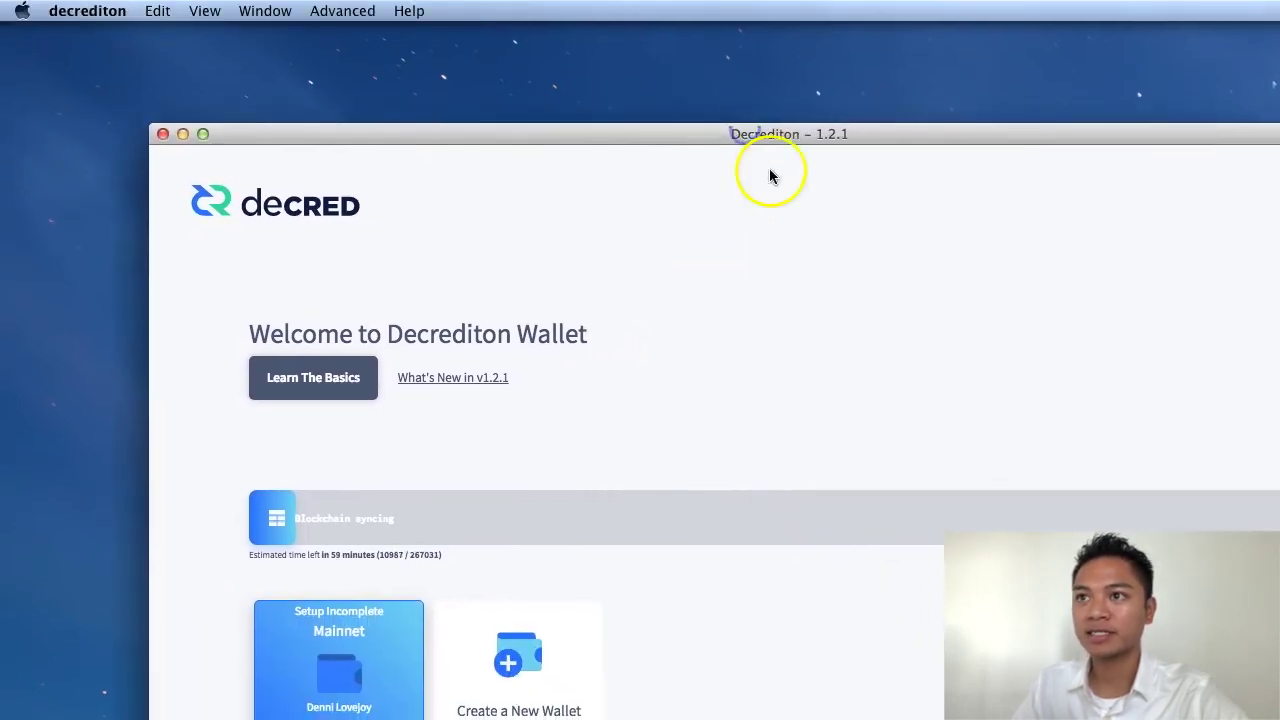
click(91, 14)
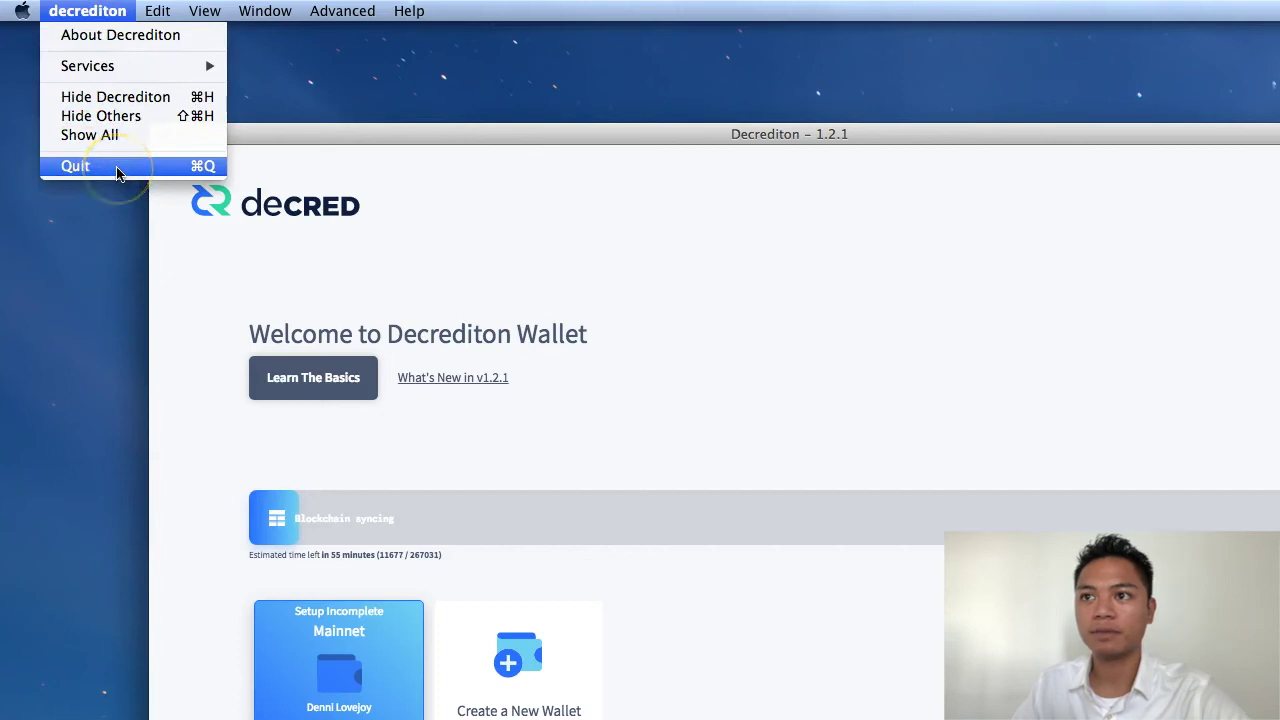
click(117, 170)
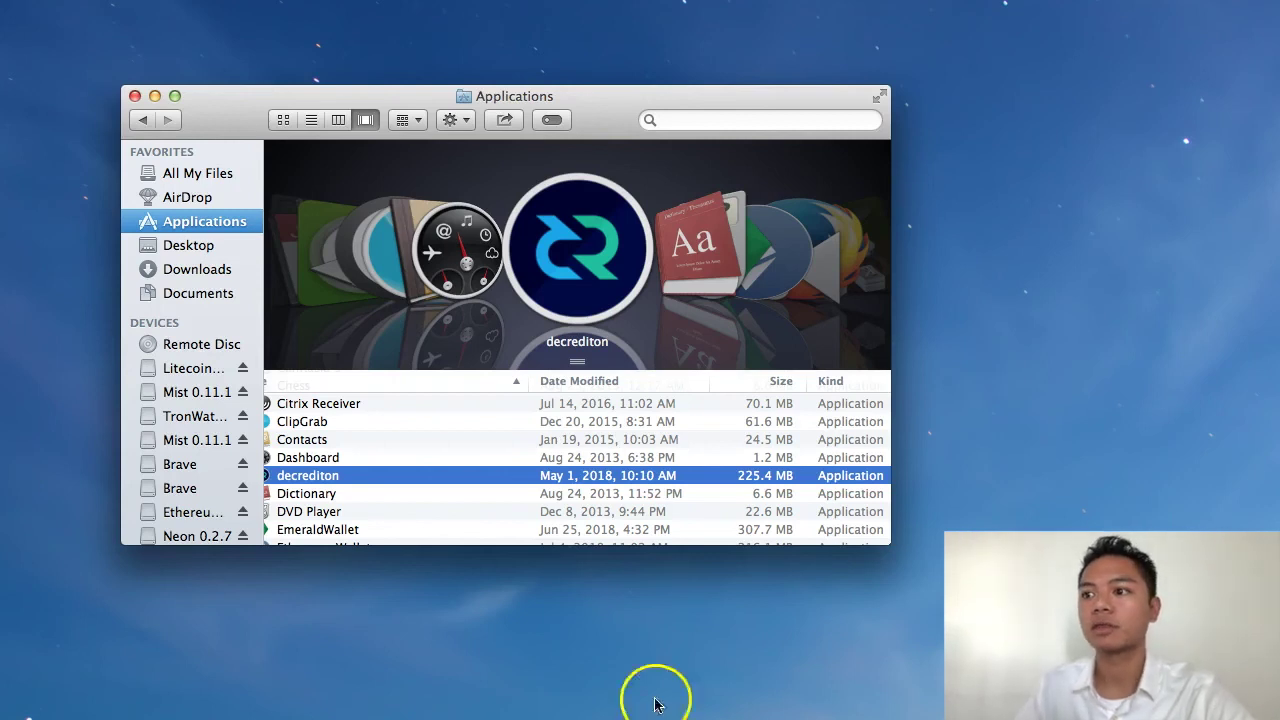
Relaunch decrediton from Applications, close Finder, and maximize the wallet window at top-left
right_click(479, 477)
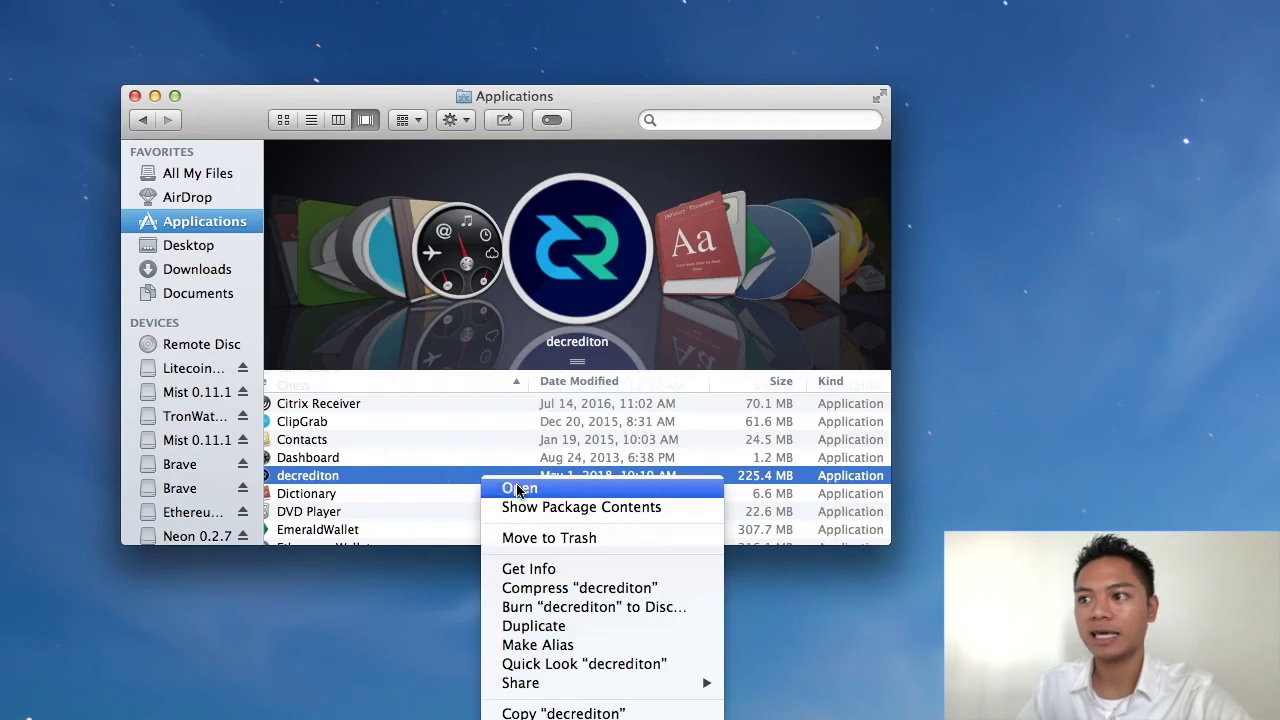
click(517, 488)
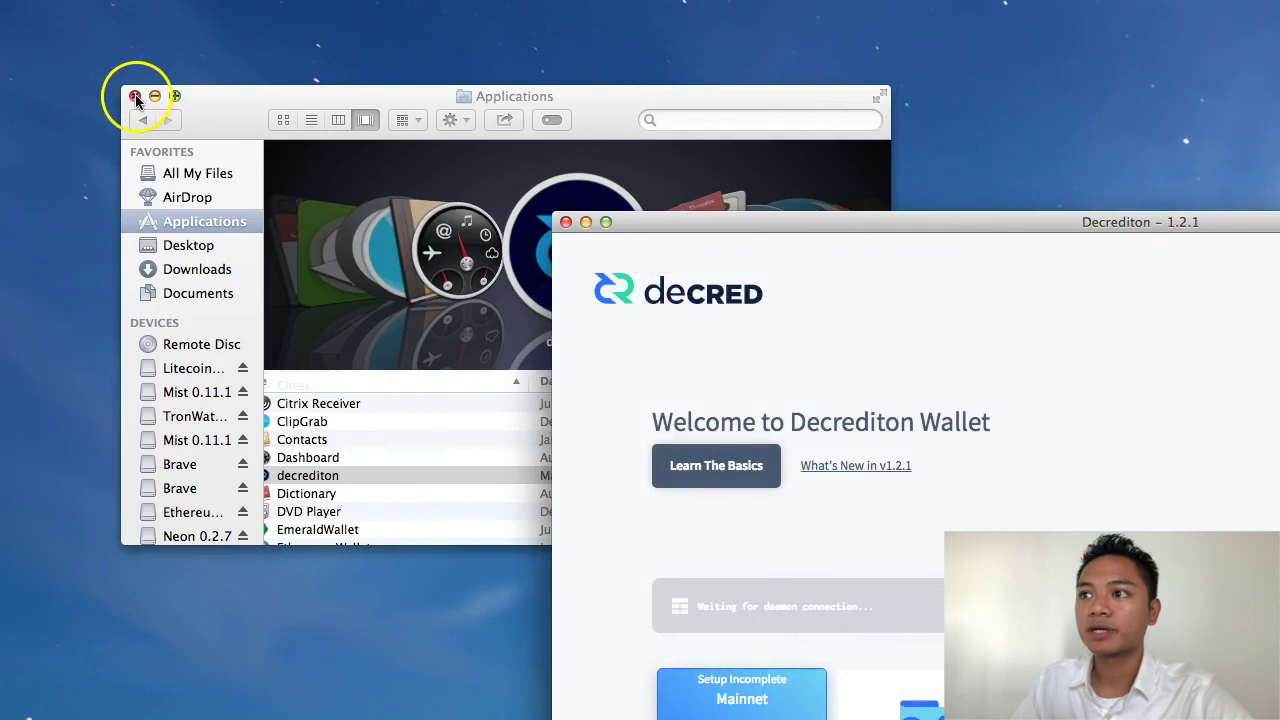
click(135, 96)
drag(731, 226, 181, 16)
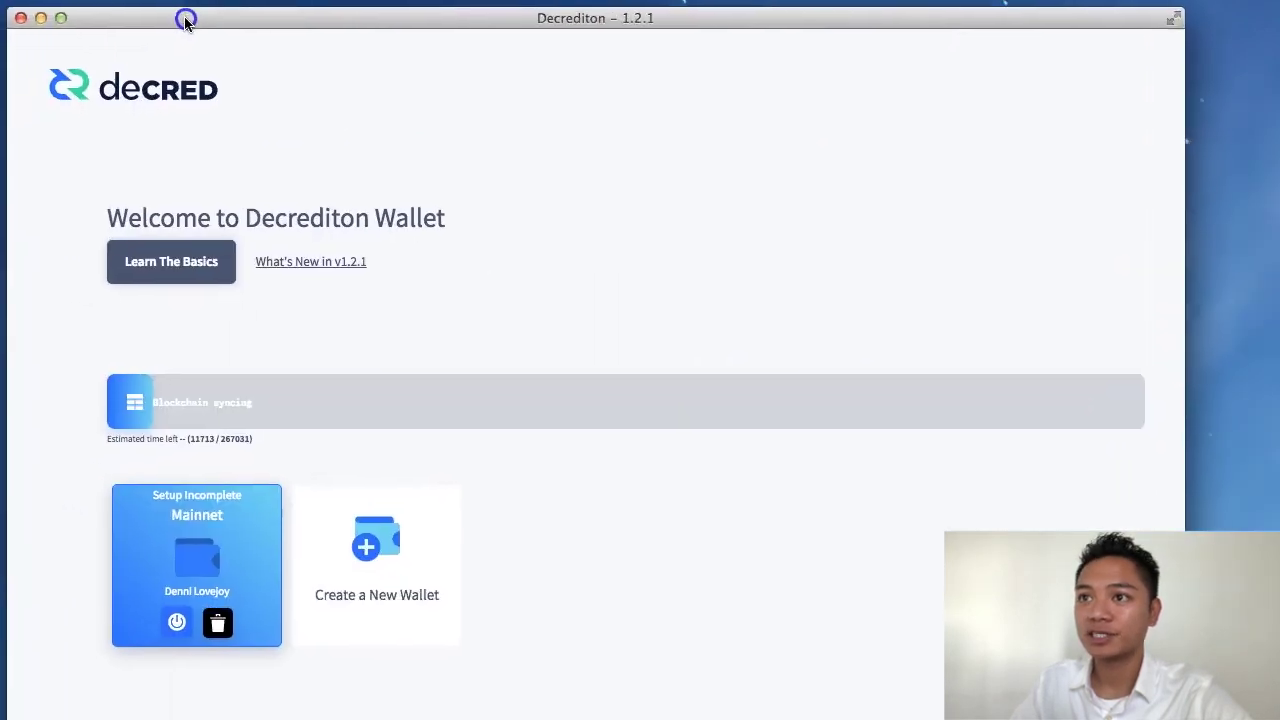
double_click(181, 16)
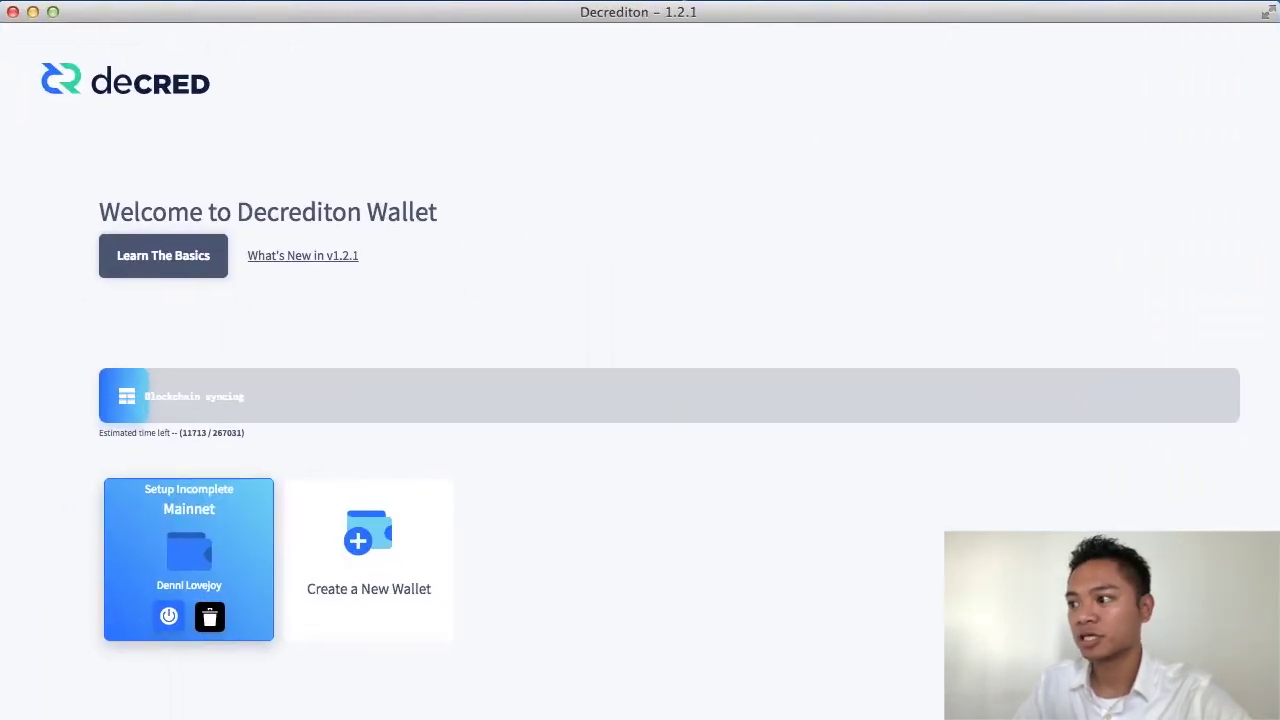